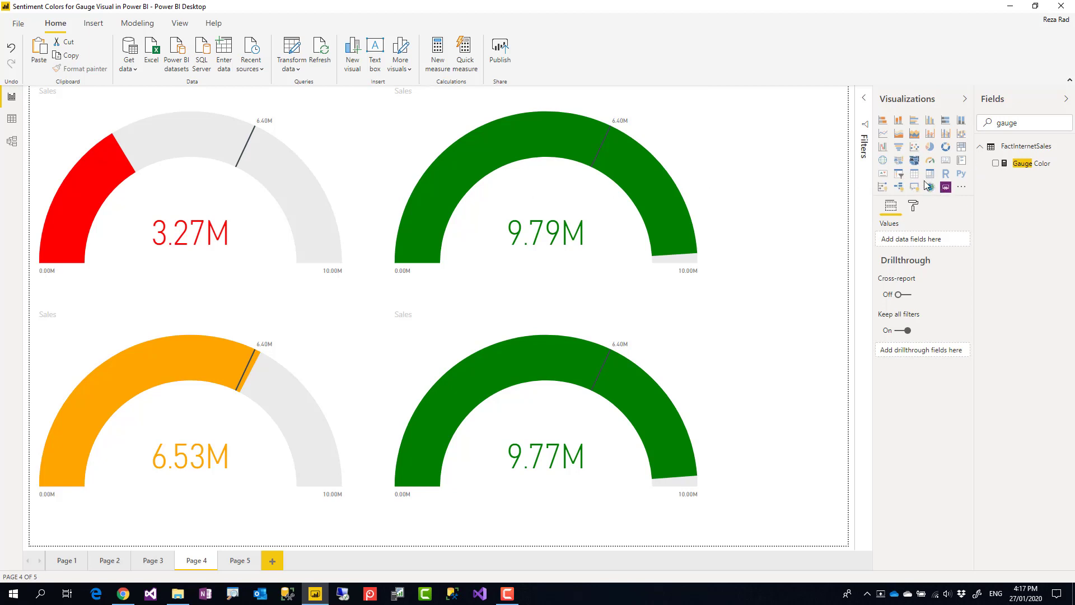
Step: Select the red, orange and green gauges in turn, then drag-select two canvas areas and clear each selection
click(326, 157)
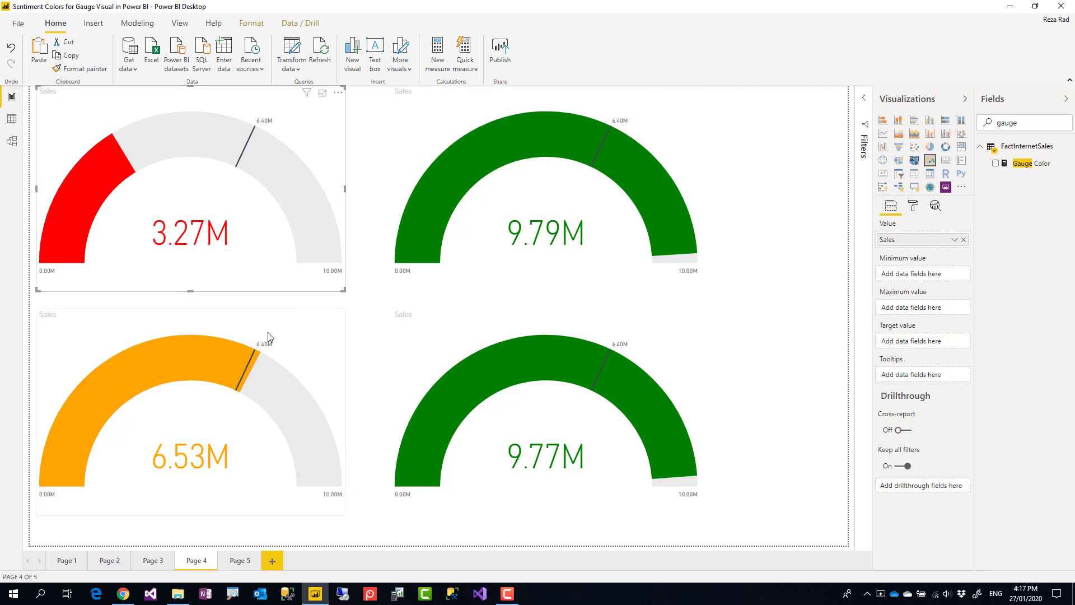
click(299, 354)
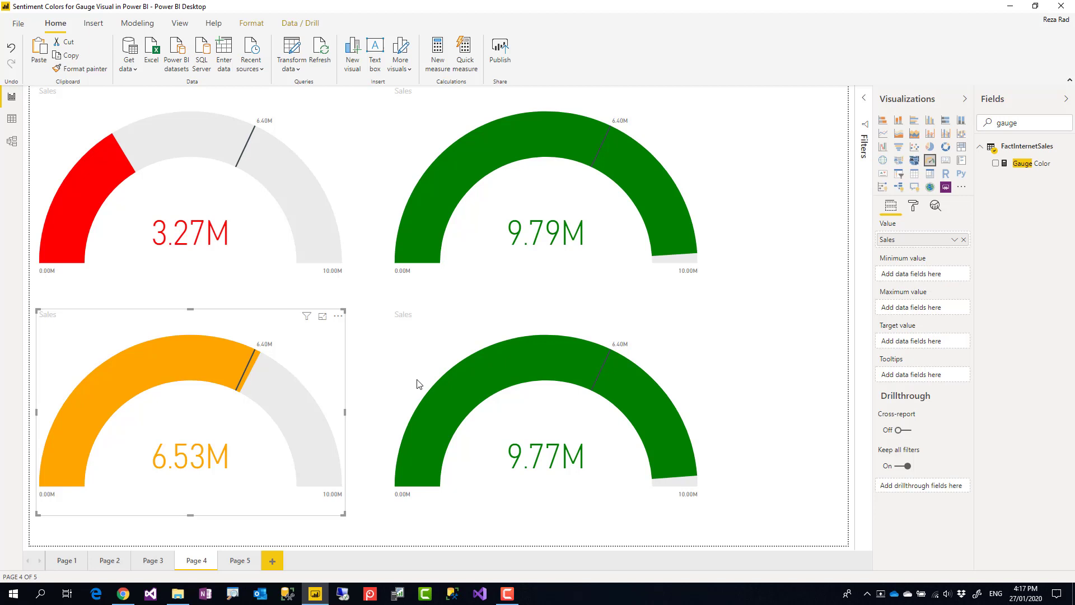
click(441, 343)
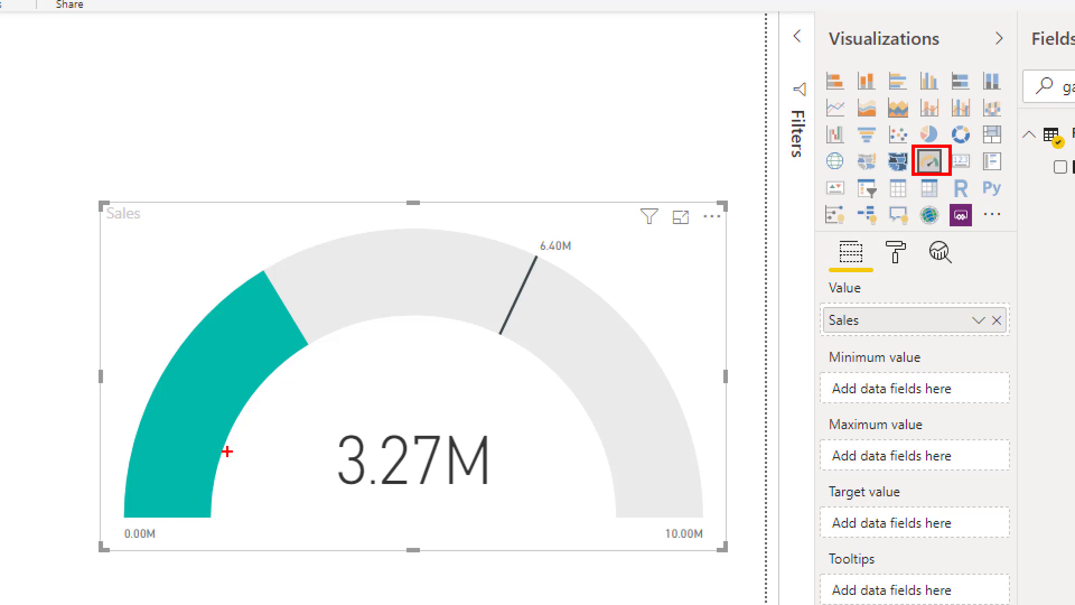
drag(316, 421, 519, 500)
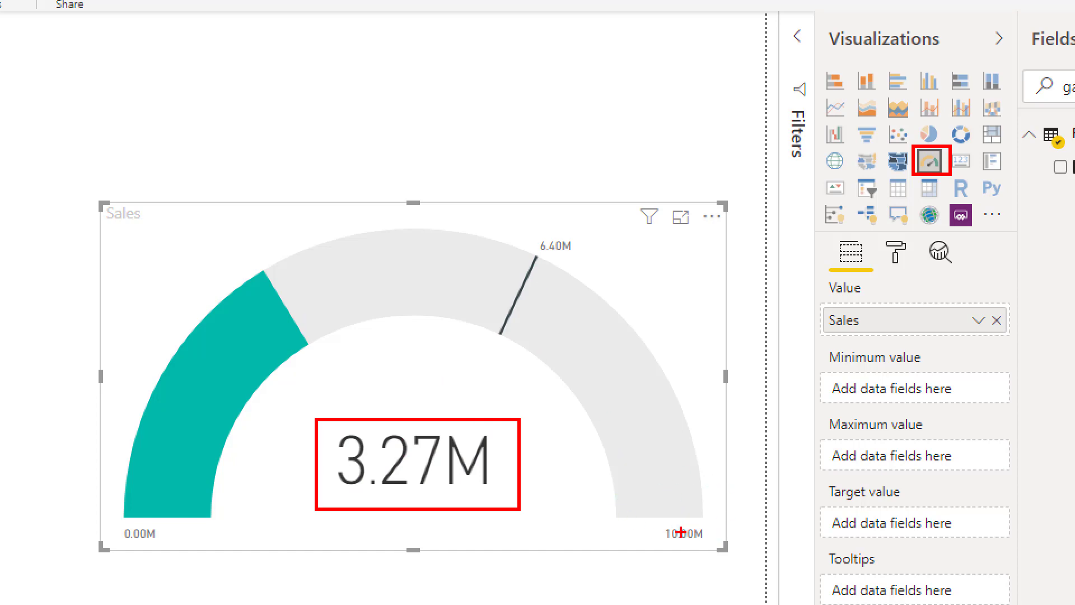
key(Escape)
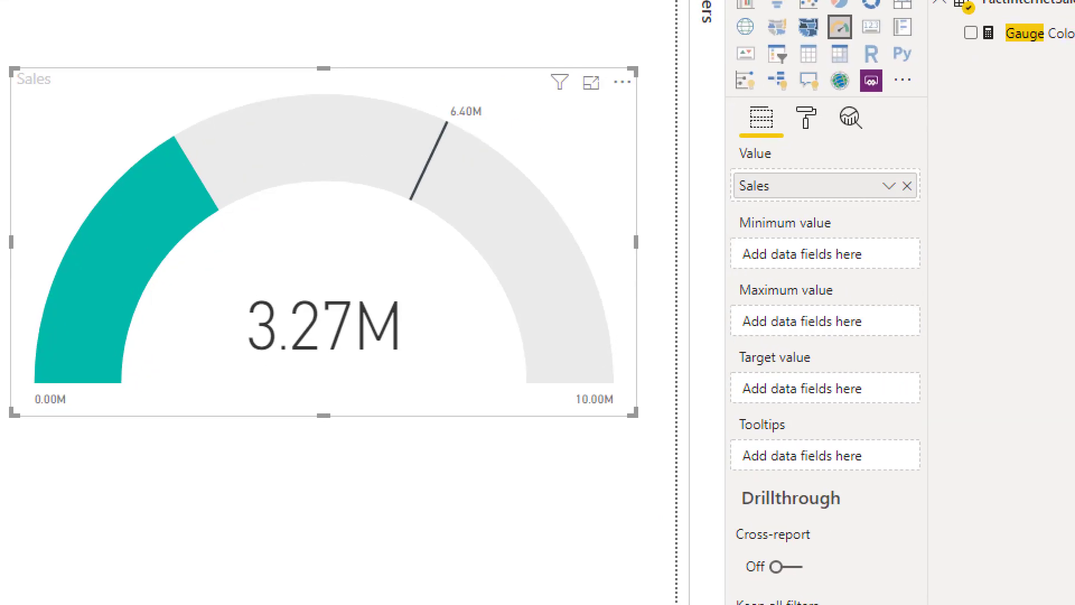
mouse_move(717, 211)
mouse_down()
mouse_move(818, 386)
mouse_move(943, 413)
mouse_up()
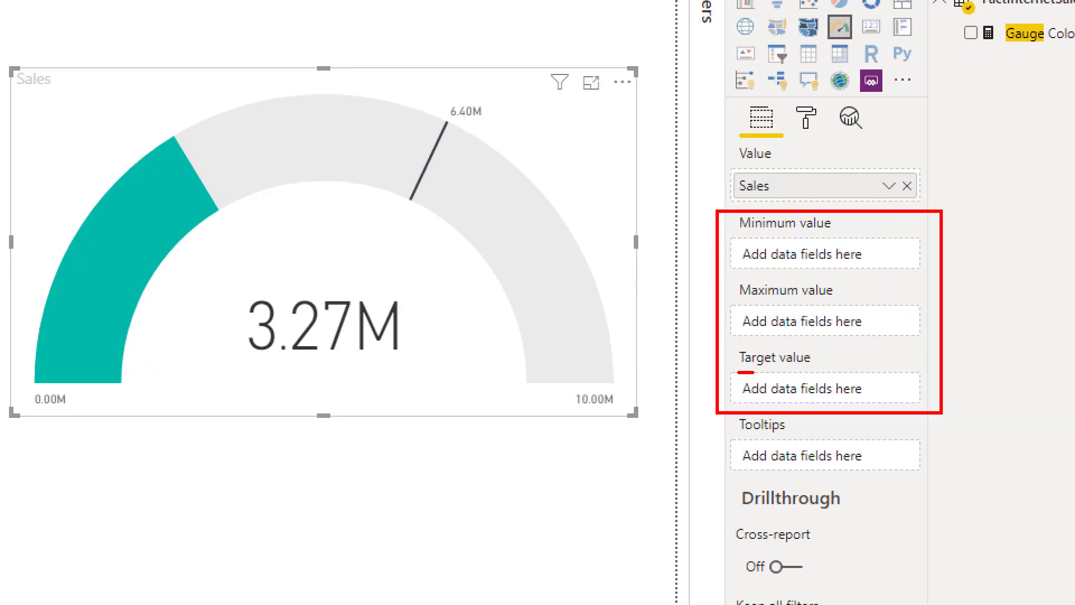
key(Escape)
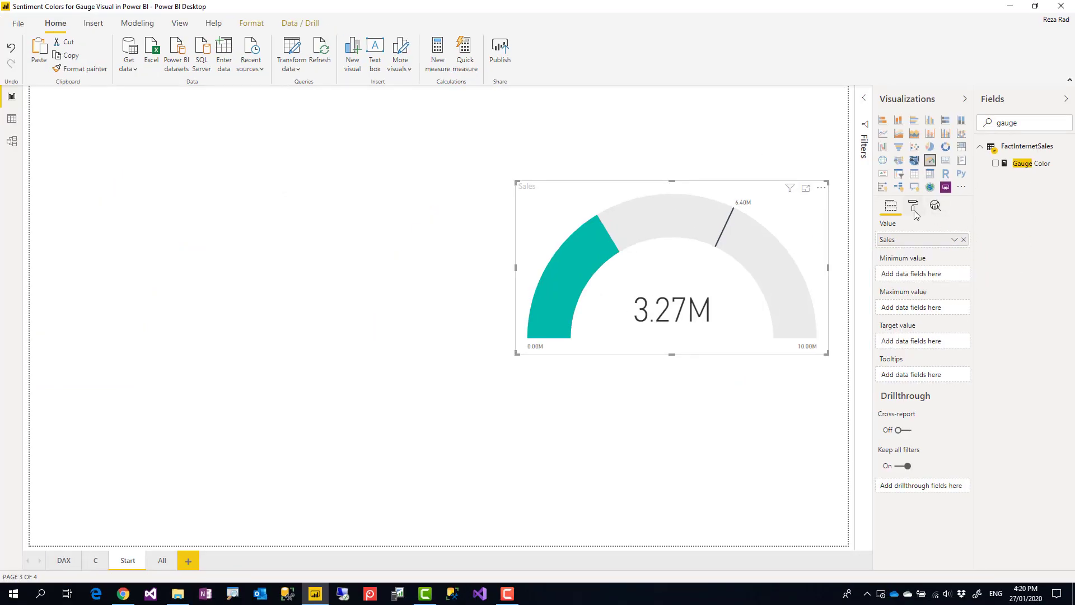
Step: Show the gauge's format settings and review the Gauge axis maximum and target values
click(915, 210)
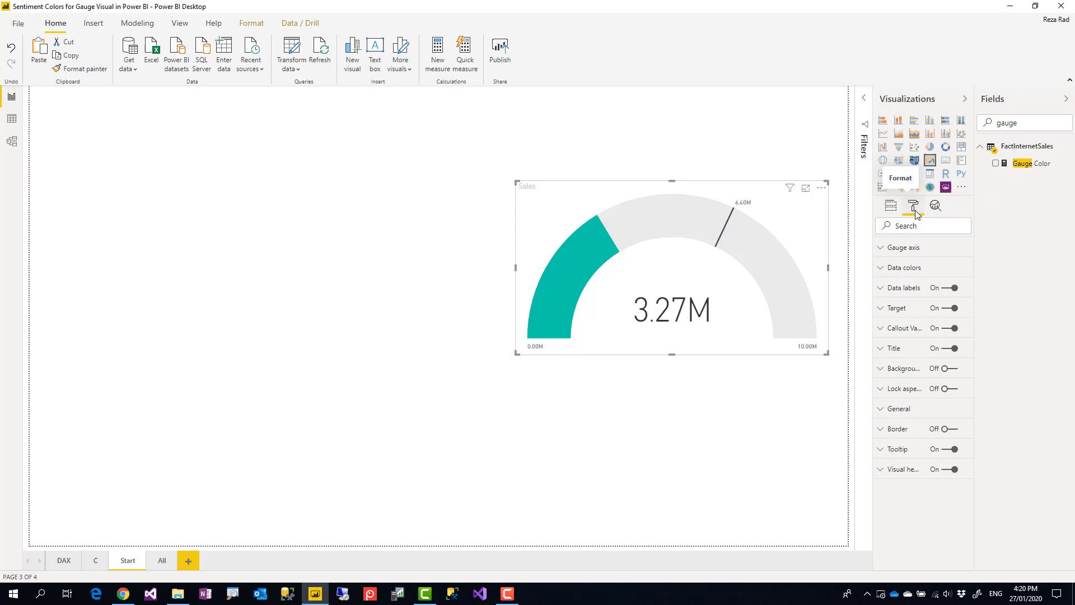
click(892, 249)
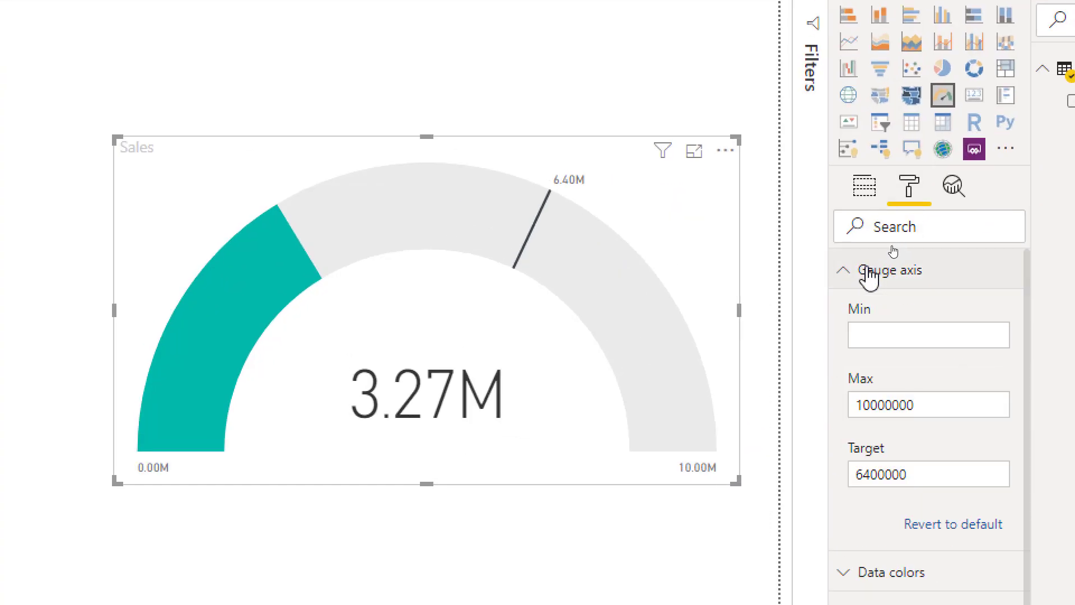
click(924, 415)
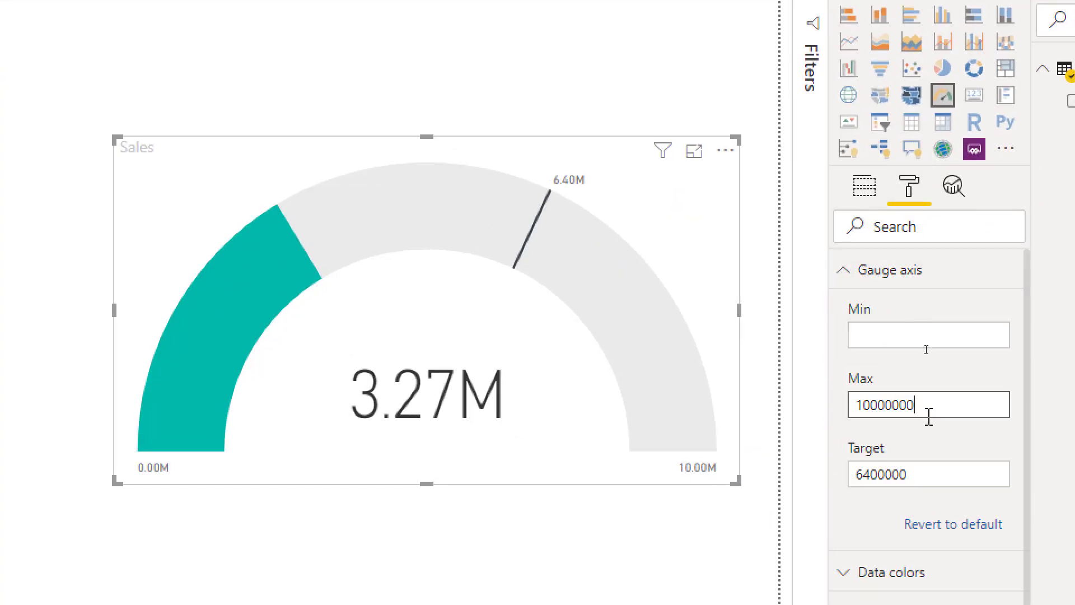
click(923, 474)
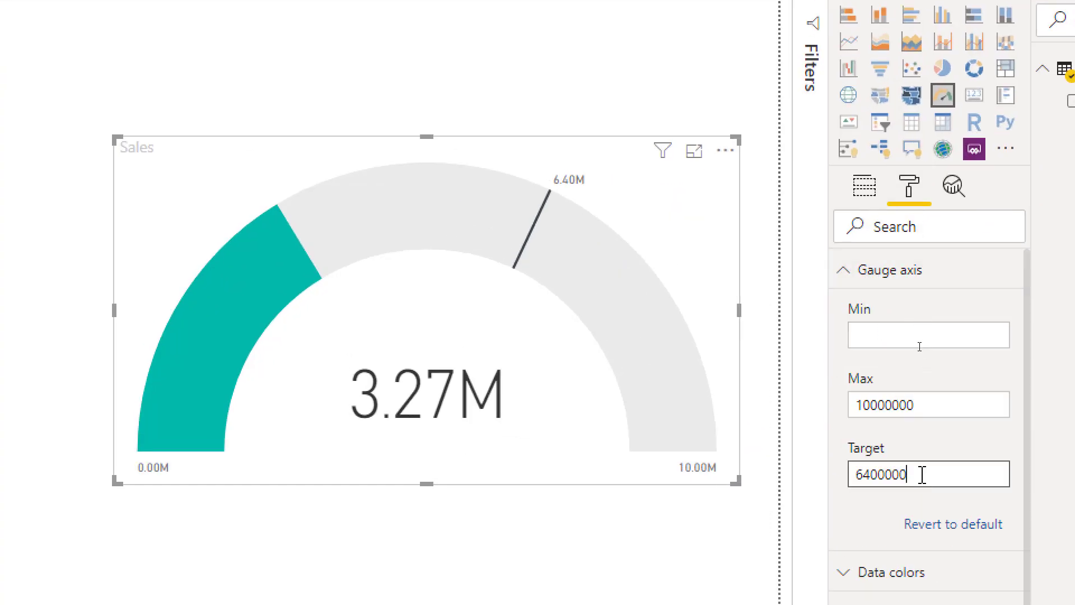
click(847, 277)
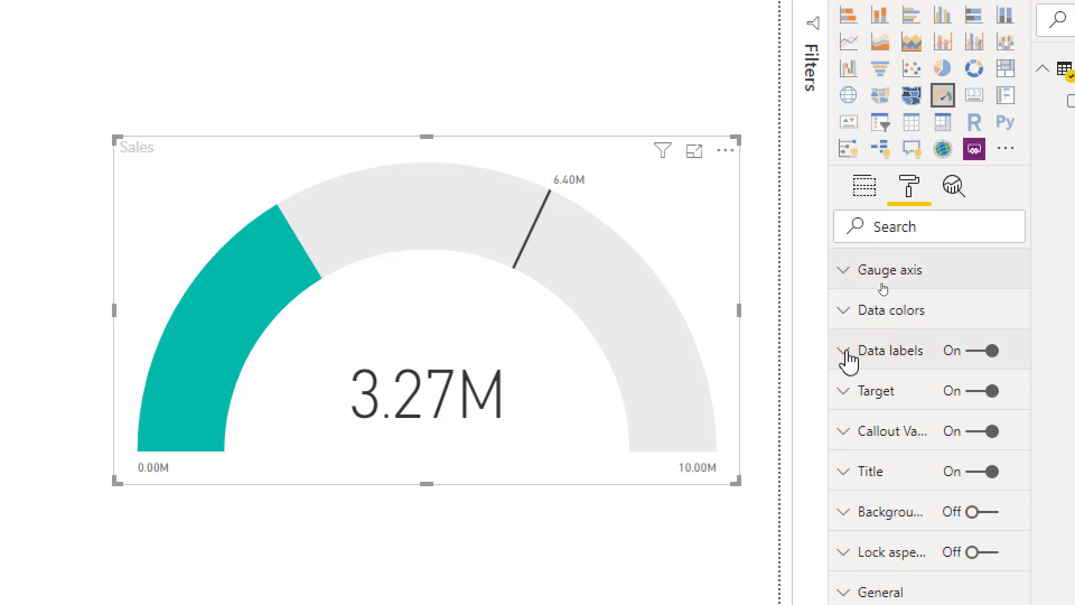
Step: Expand Data colors and look at the Fill colour palette without changing it
click(841, 315)
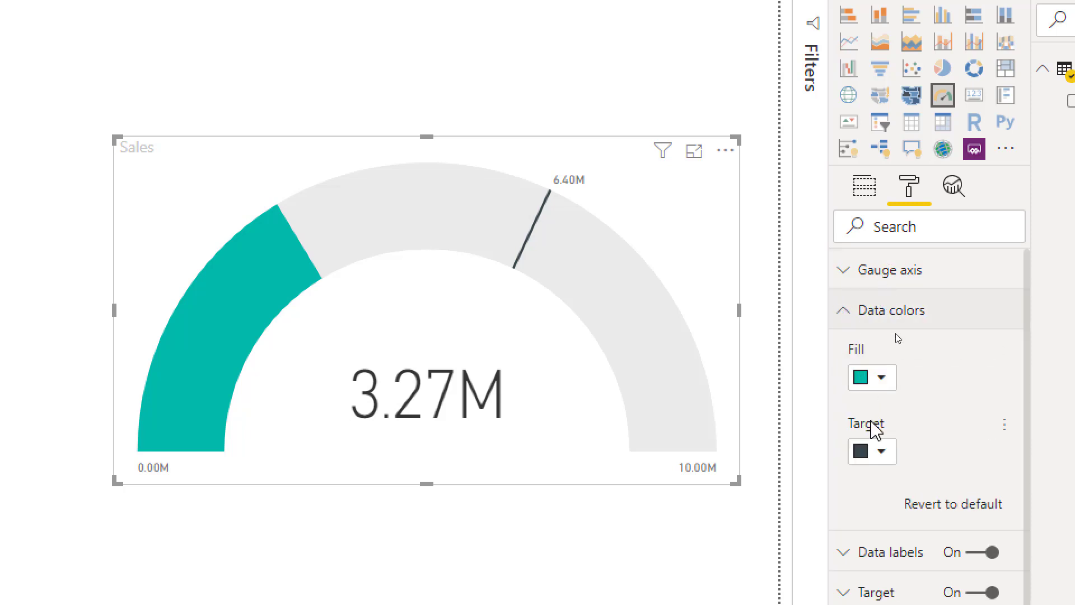
click(881, 381)
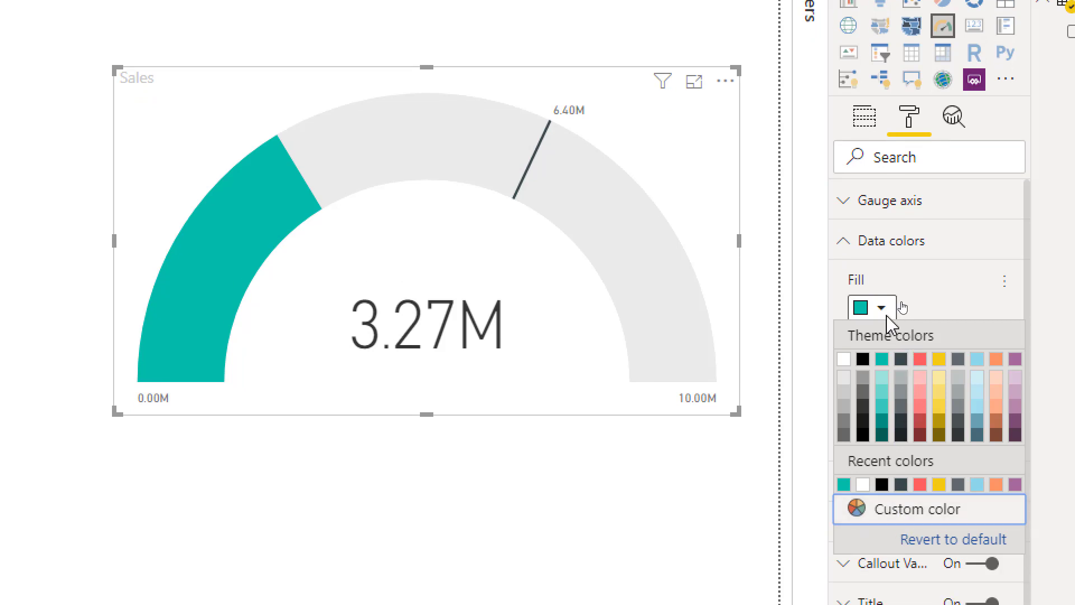
click(885, 314)
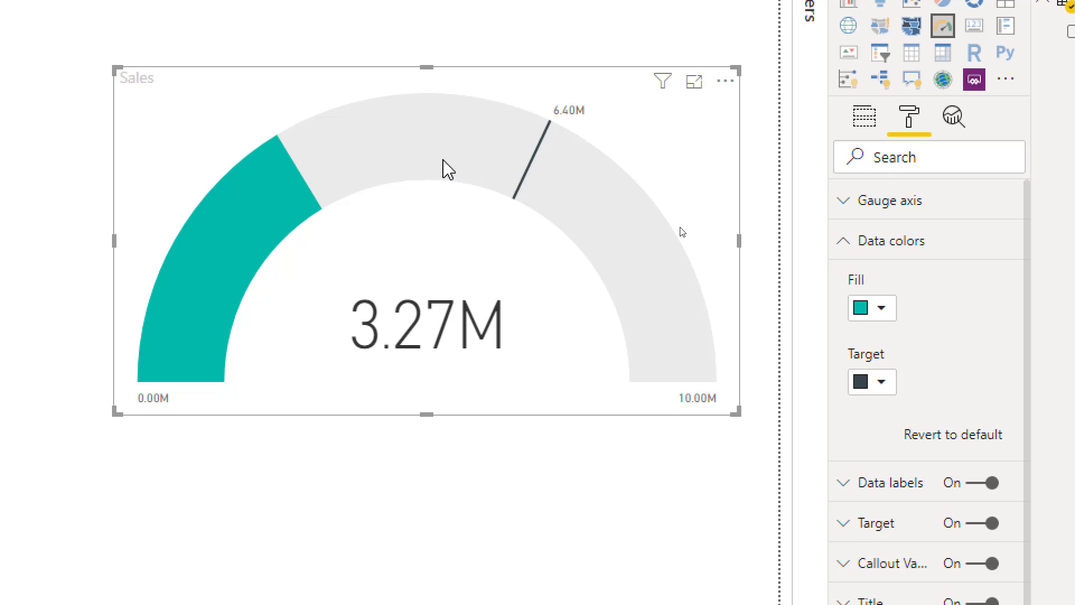
mouse_move(403, 163)
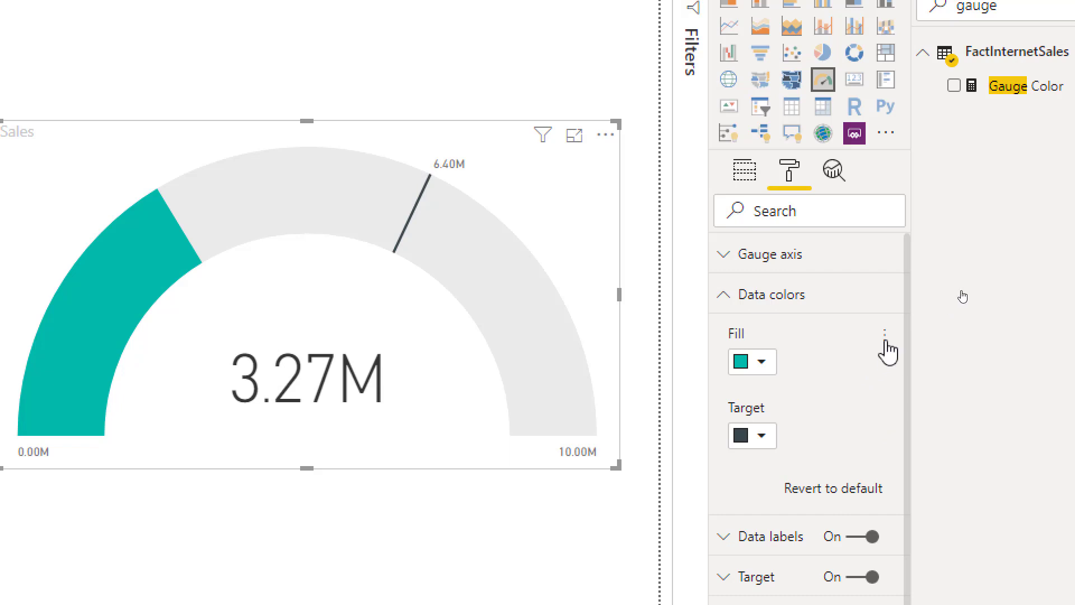
Step: Open conditional formatting for the gauge Fill and switch Format by to Rules
click(886, 338)
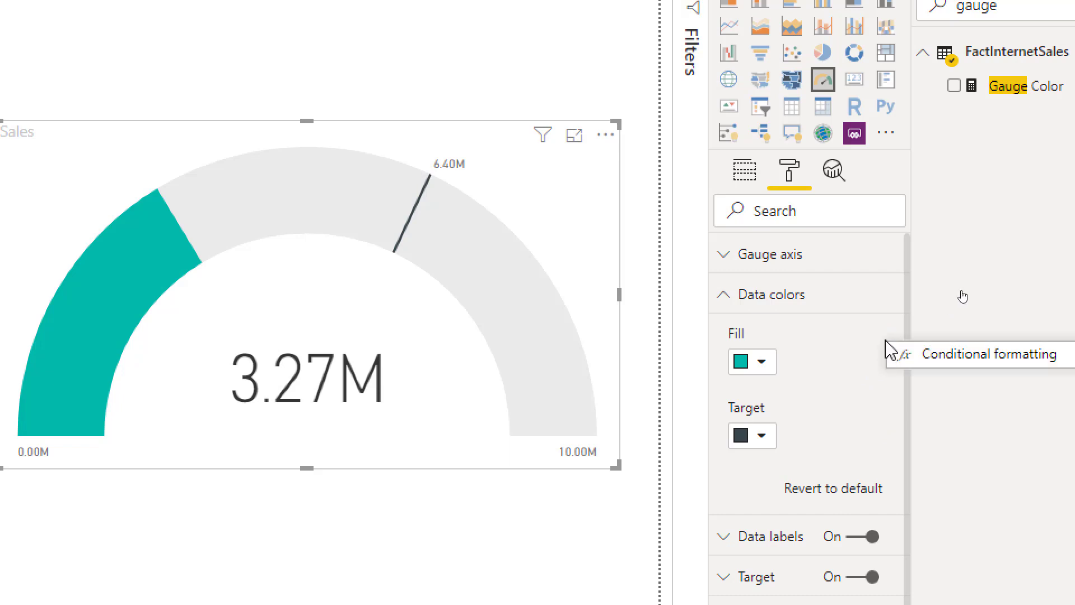
click(946, 364)
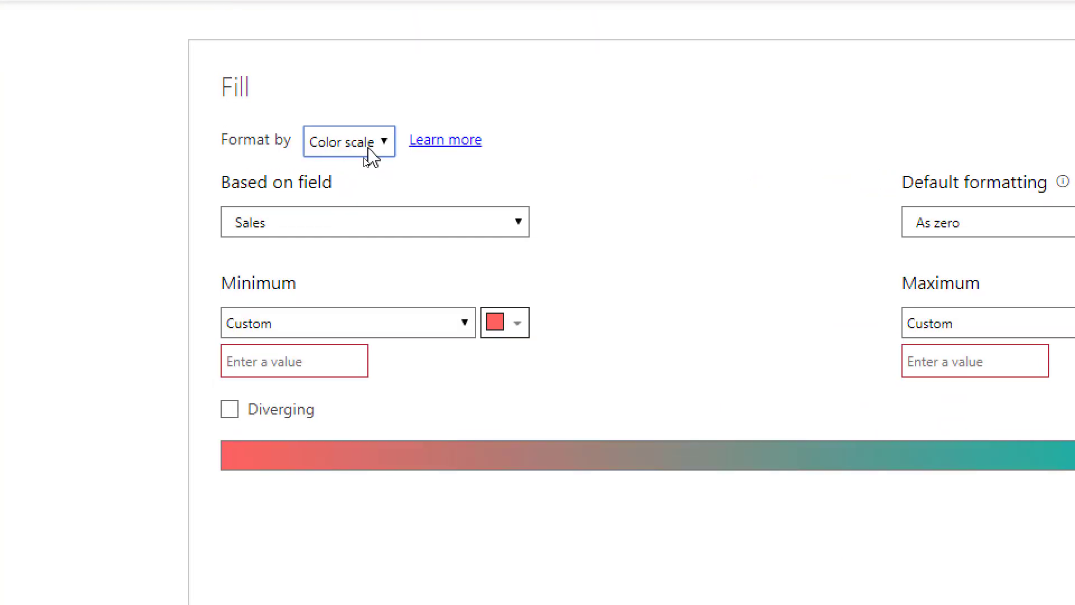
click(364, 157)
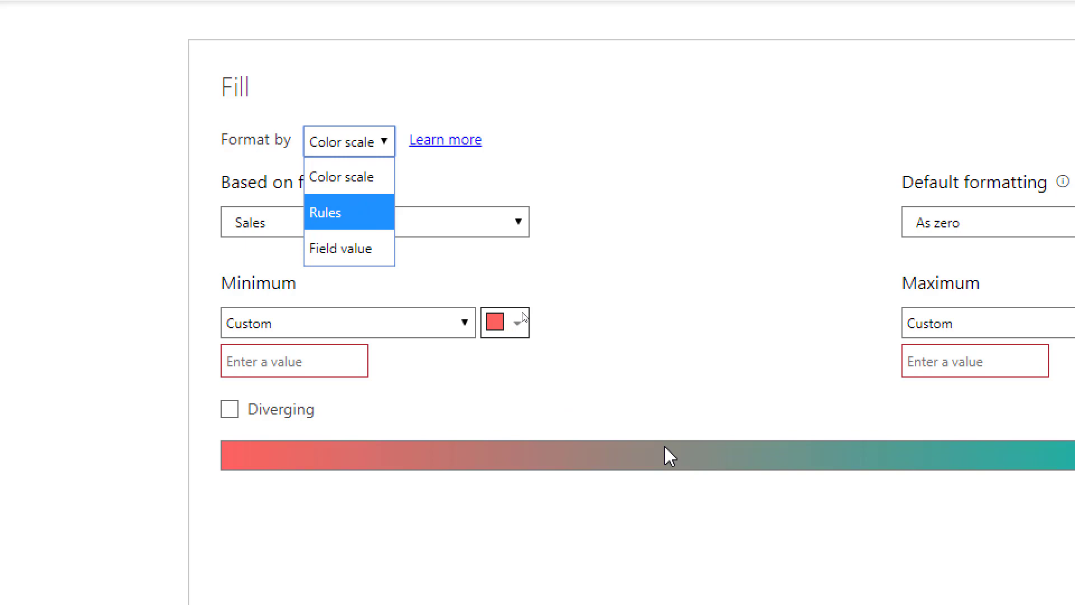
click(331, 219)
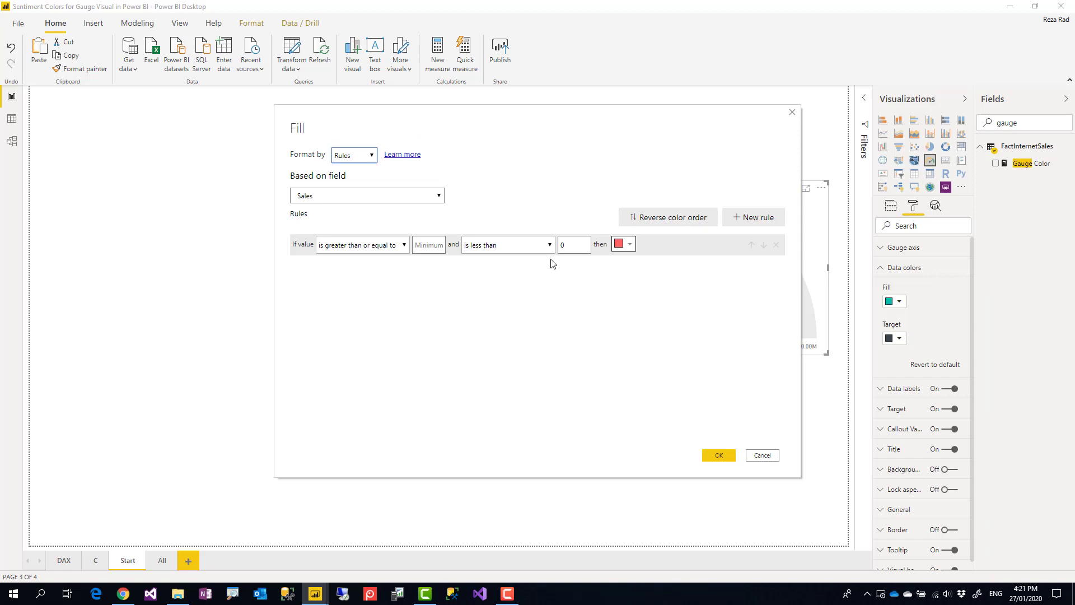
Step: Set the first rule to 0–4000000 red and add a yellow rule for 4000000–7000000
click(428, 247)
text(0)
double_click(562, 245)
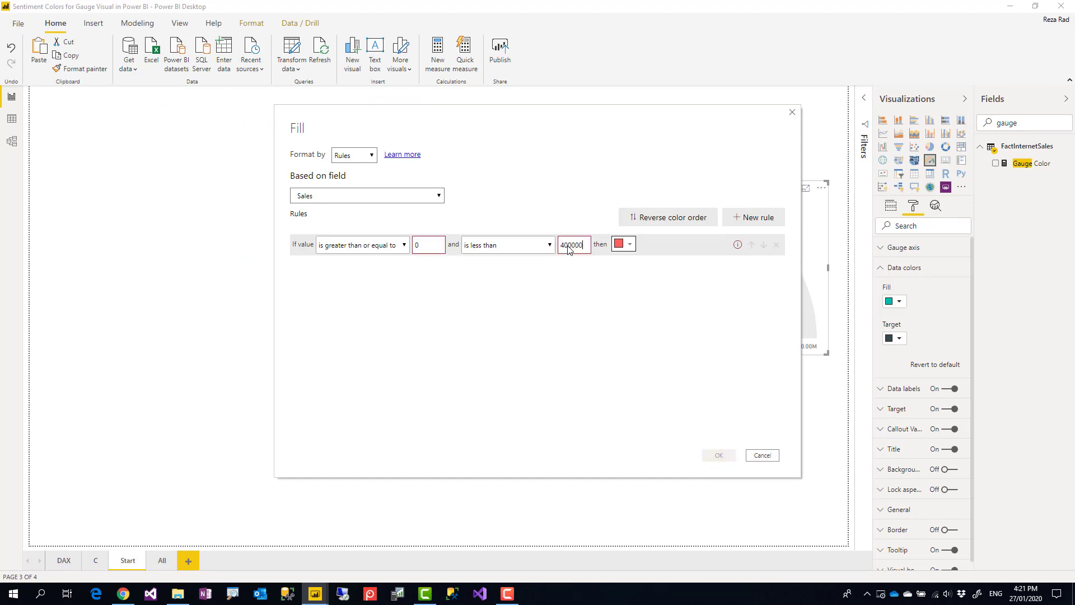
click(749, 226)
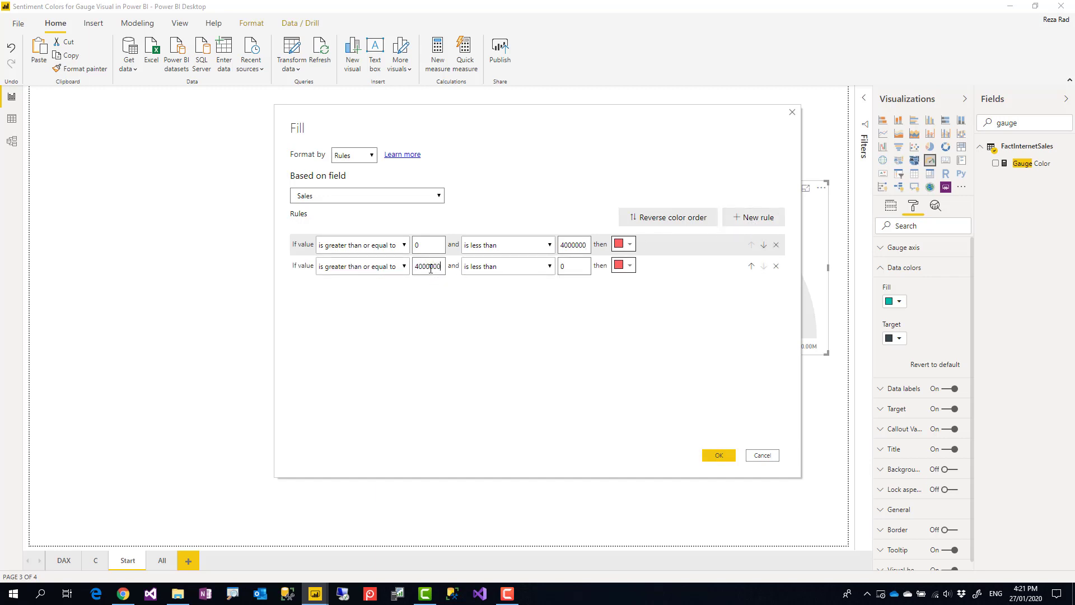
key(ctrl+a)
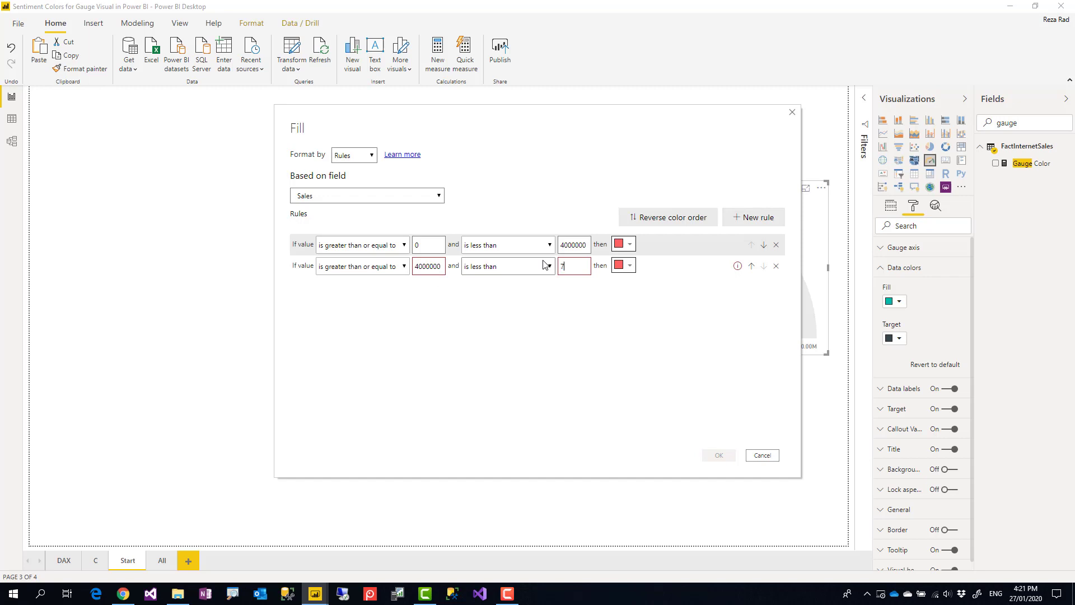
click(630, 266)
click(595, 294)
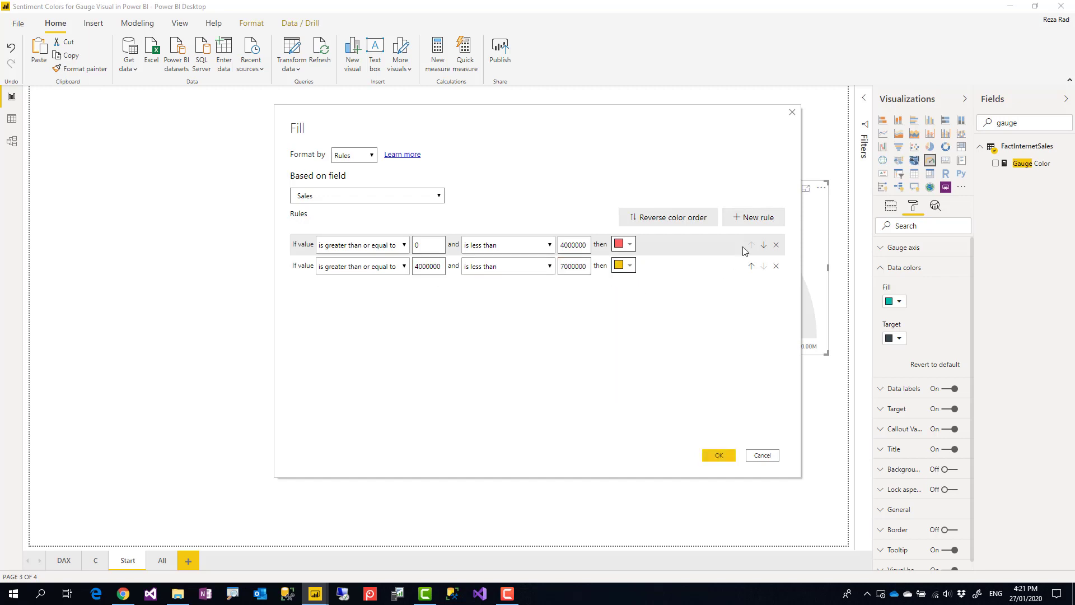
Step: Add a teal rule for 7000000–10000000 and apply the fill rules to the gauge
click(753, 217)
click(422, 287)
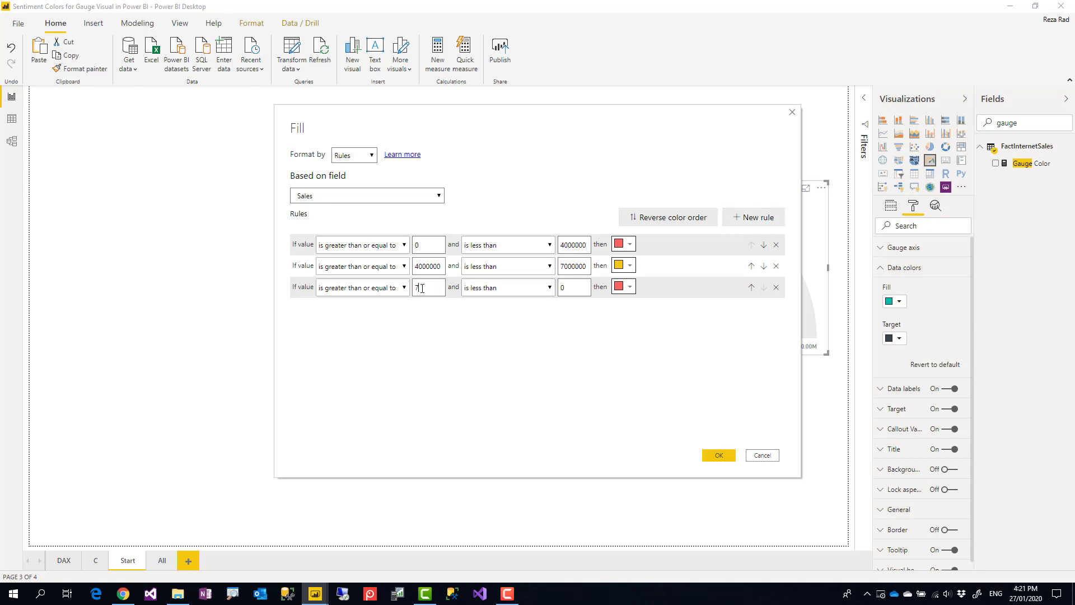
text(7000000)
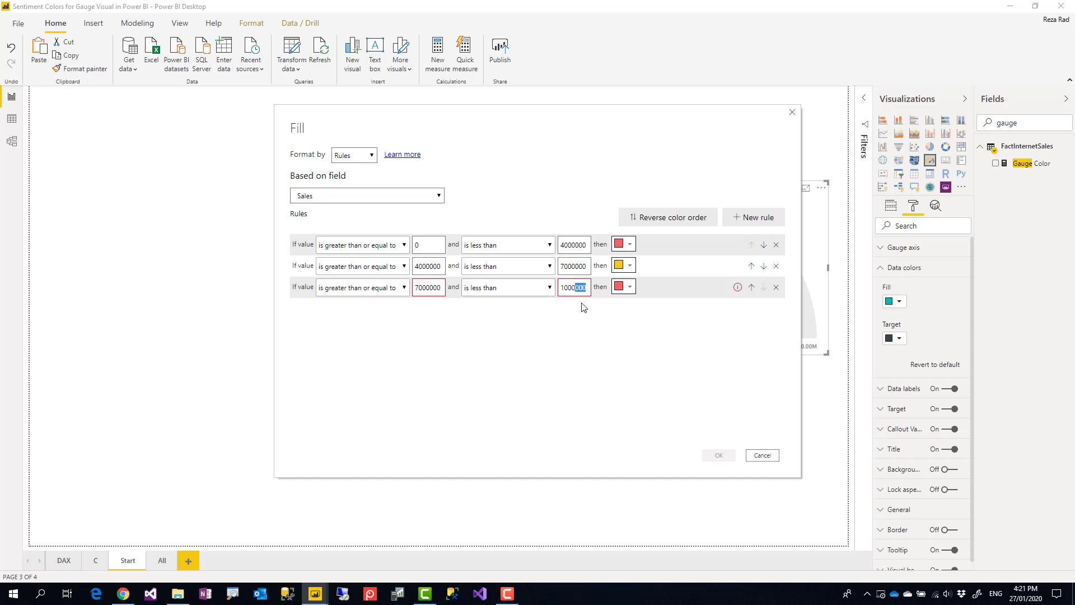
text(10000000)
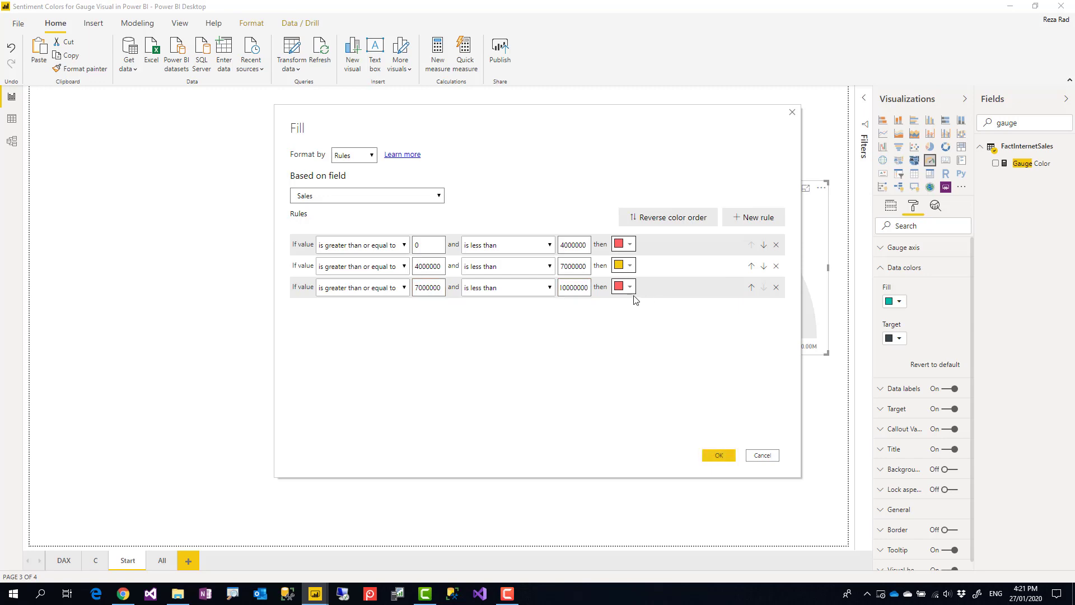
click(625, 292)
click(565, 316)
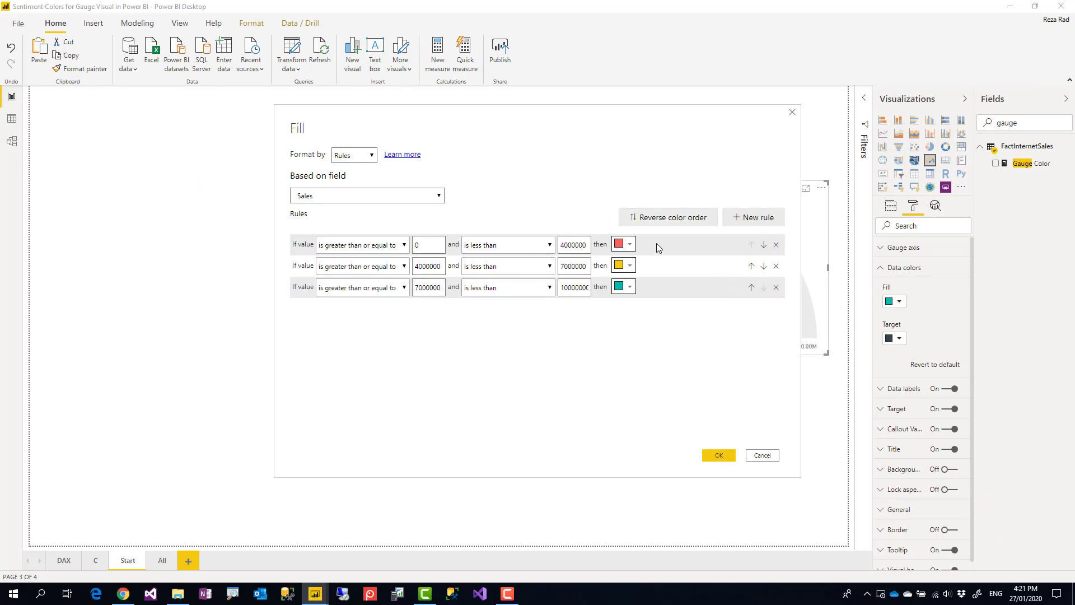
click(720, 454)
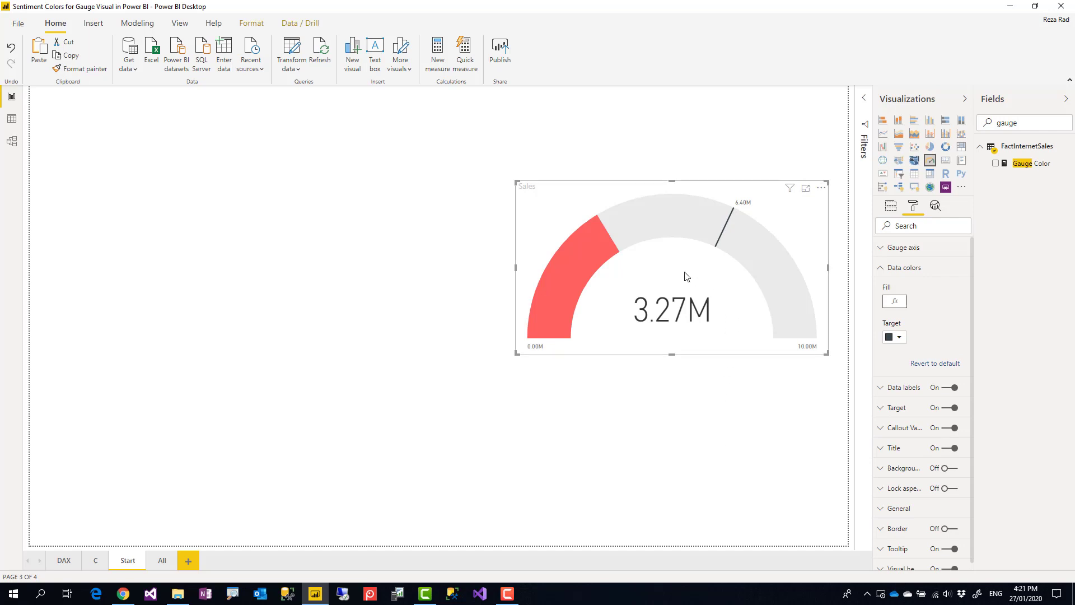
Step: Move the Start page gauge to the upper left, make it wider and shorter, then go to the All page
drag(828, 354, 816, 401)
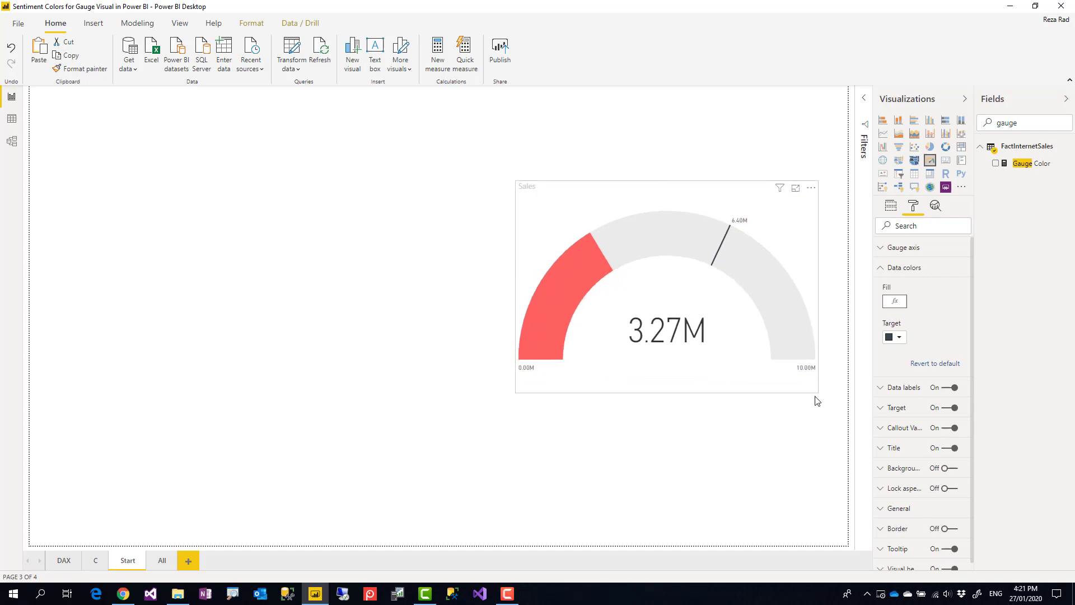
drag(789, 256, 371, 186)
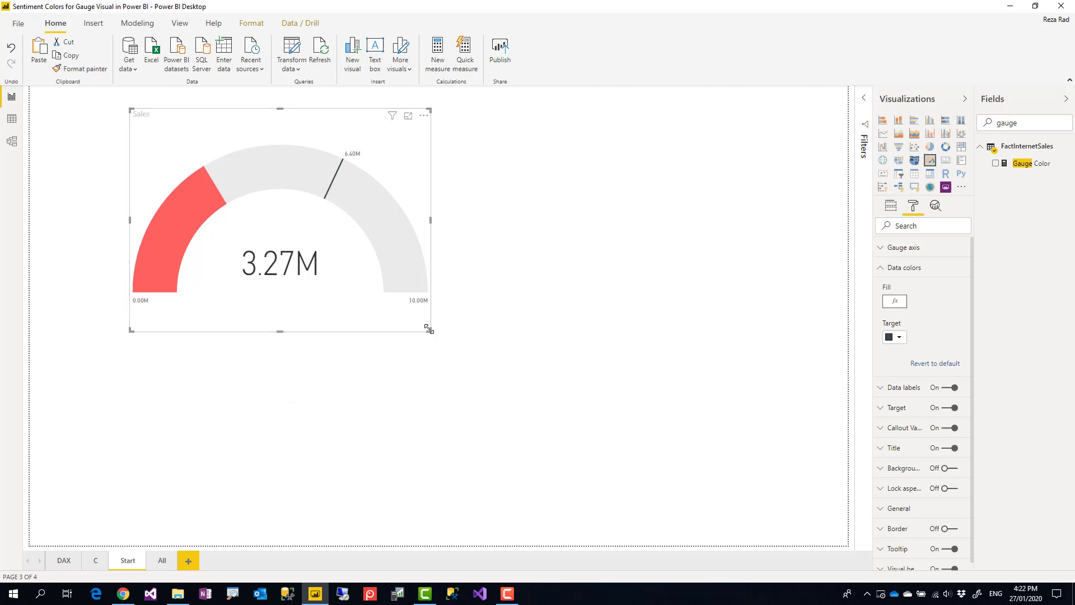
drag(429, 330, 419, 309)
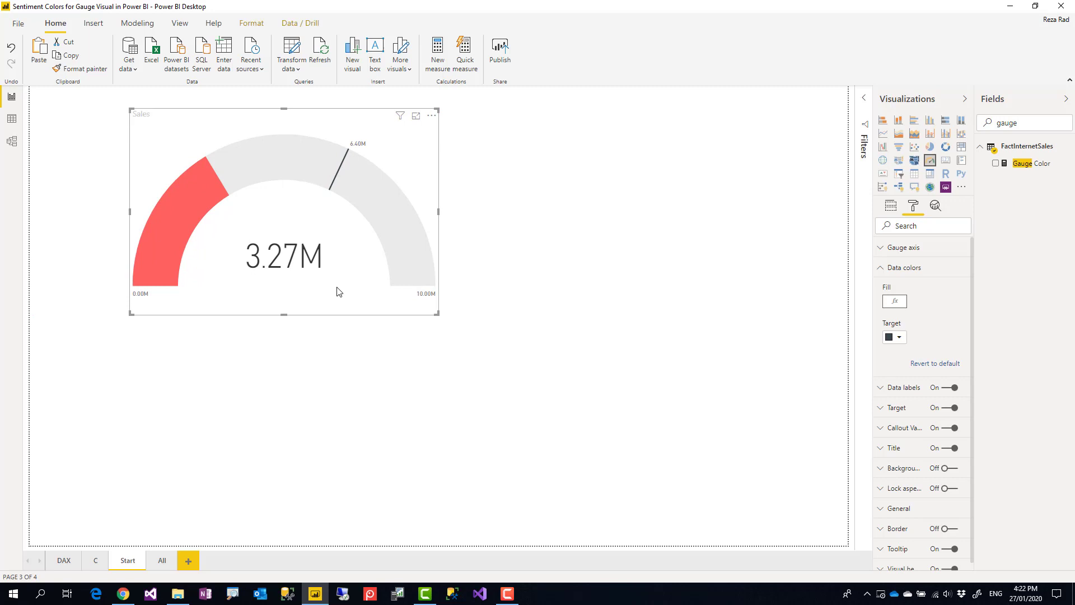
click(158, 562)
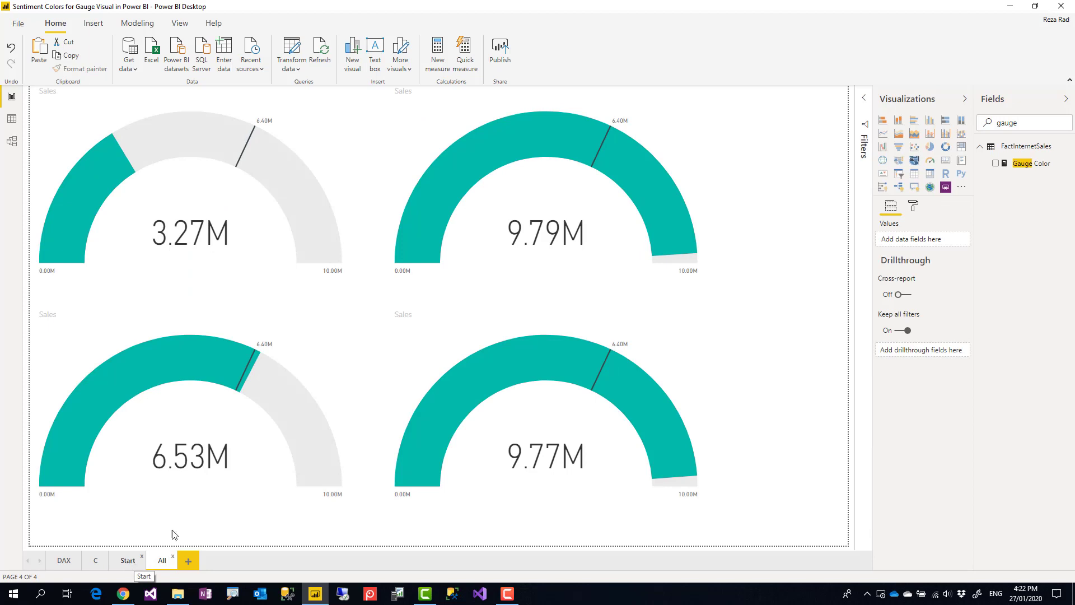
Step: Check the All-page gauges, then format-paint the red Start gauge's colour rules onto the bottom-left gauge
click(245, 262)
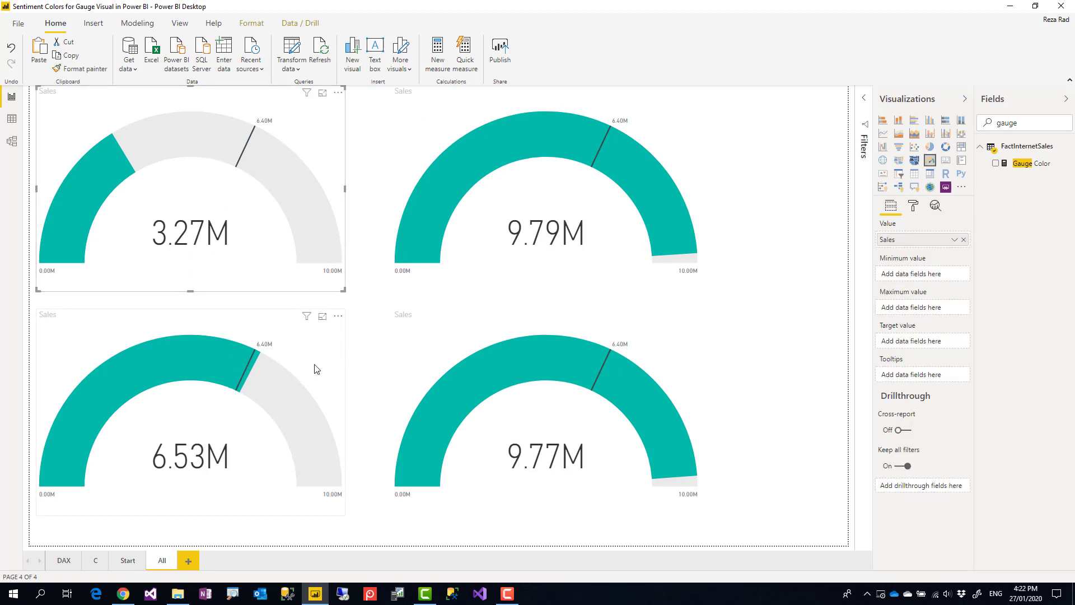
click(312, 367)
click(506, 252)
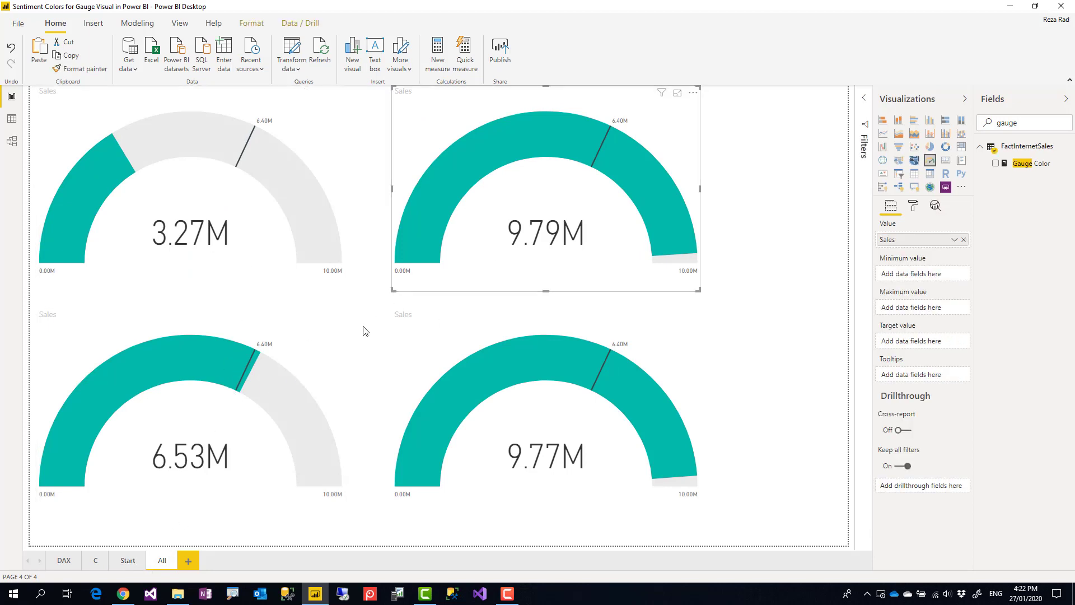
click(127, 561)
click(260, 234)
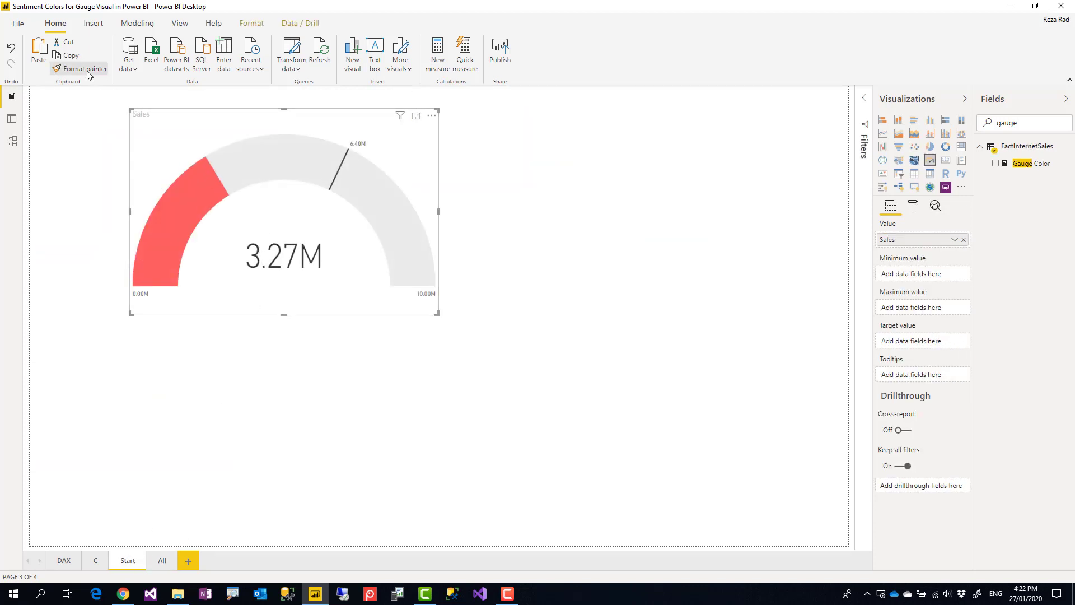
click(64, 68)
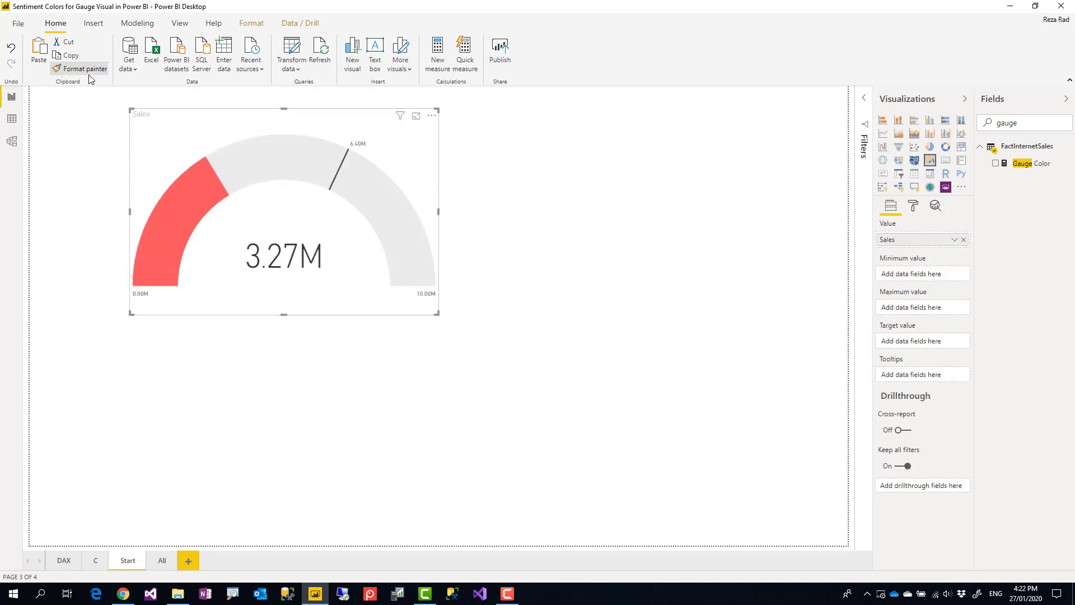
click(161, 562)
click(218, 314)
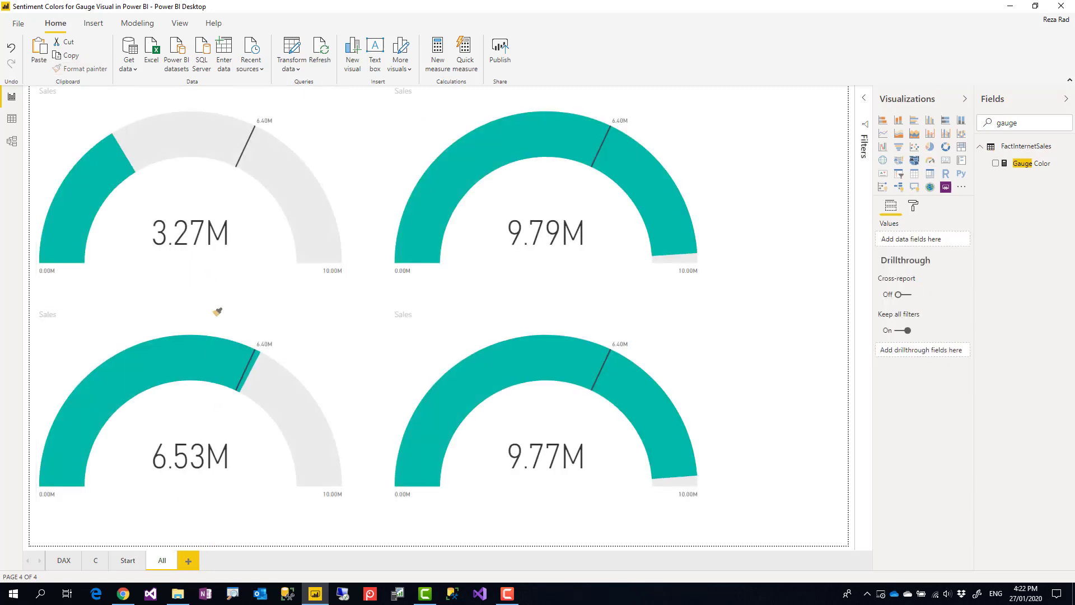
Step: Copy the Start gauge's formatting again and paint it onto the bottom-left 6.53M gauge, turning it yellow
click(139, 564)
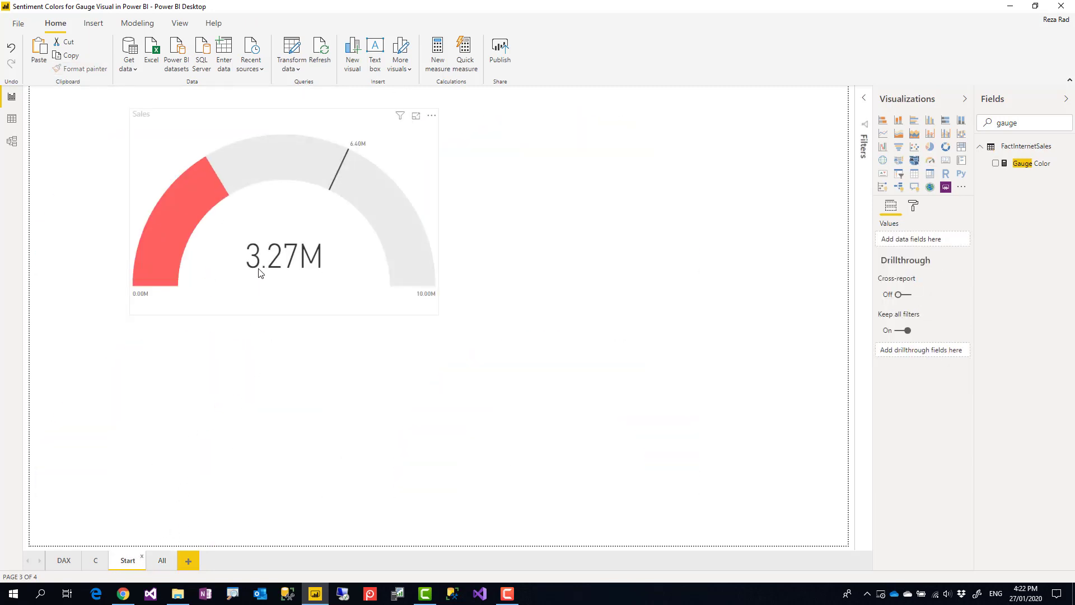
click(259, 230)
click(67, 71)
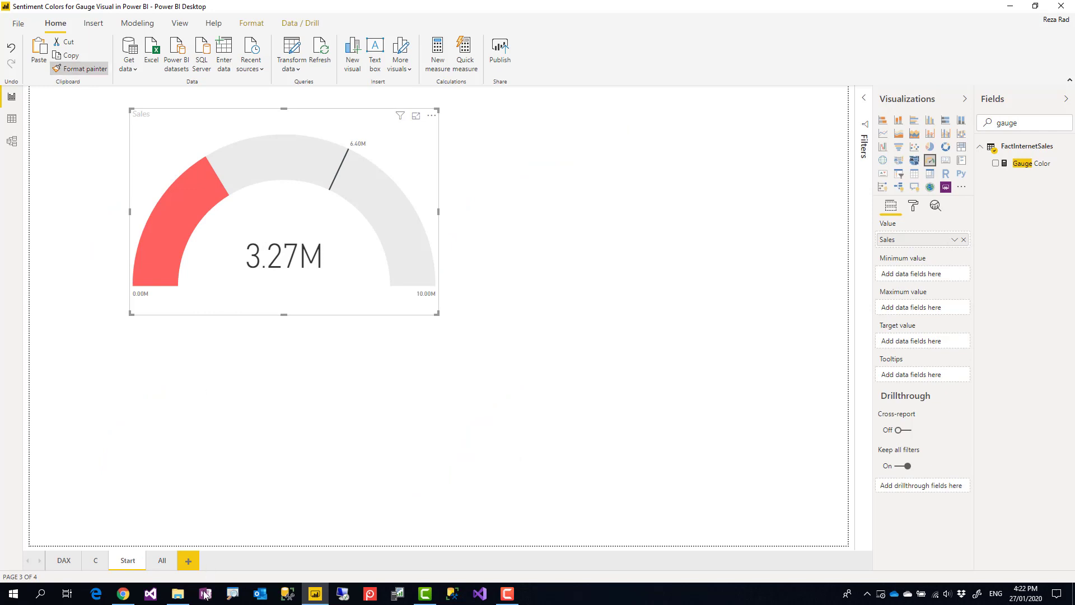
click(161, 562)
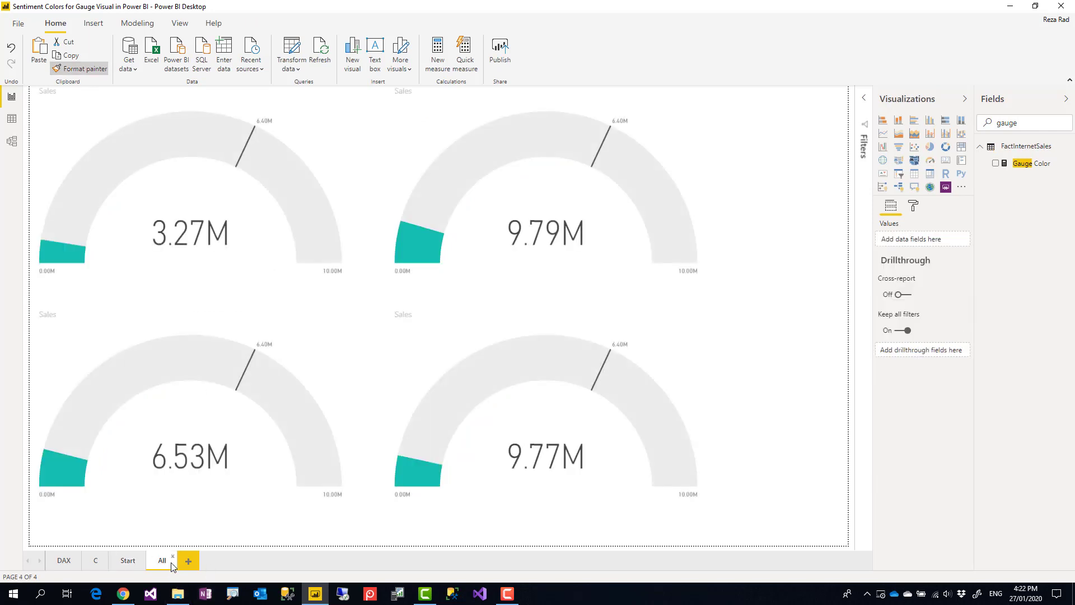
click(198, 430)
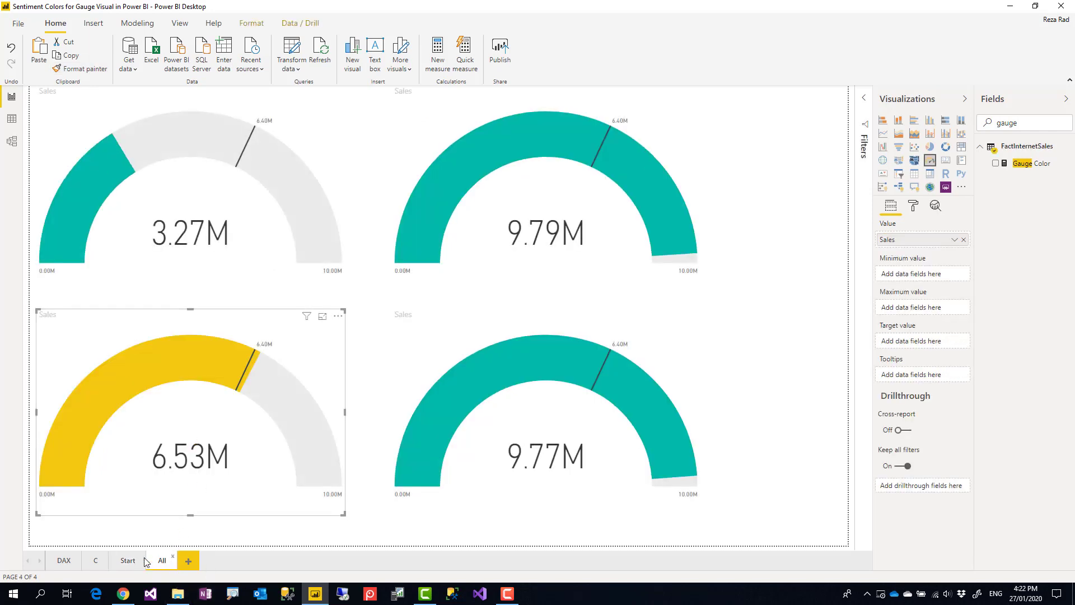
Step: Format-paint the colour rules onto the top-left, top-right and bottom-right gauges, then show the top-left gauge's format settings
click(87, 71)
click(201, 186)
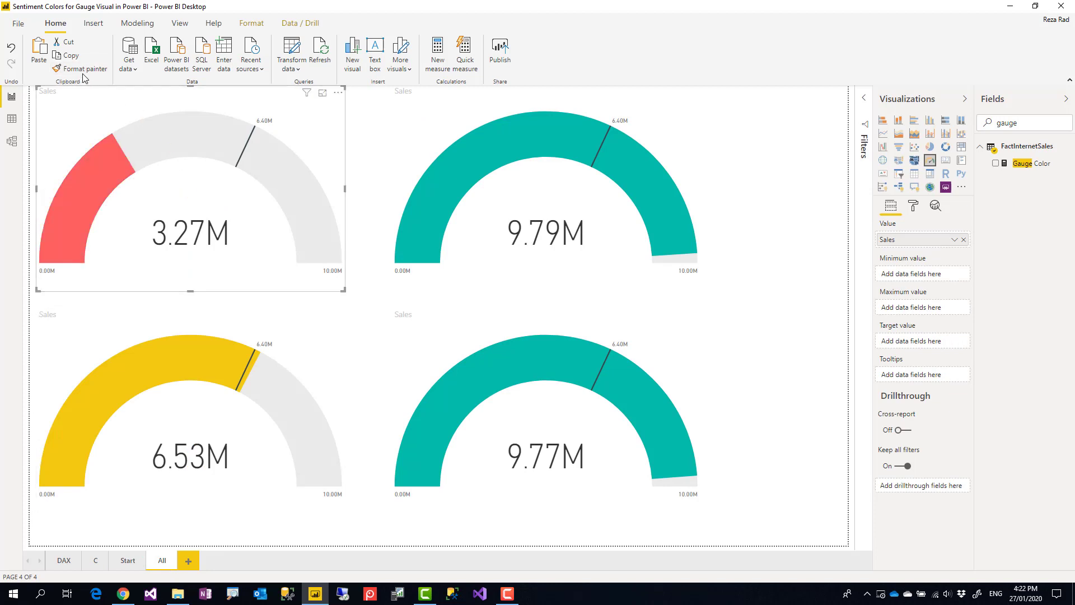
click(84, 69)
click(551, 197)
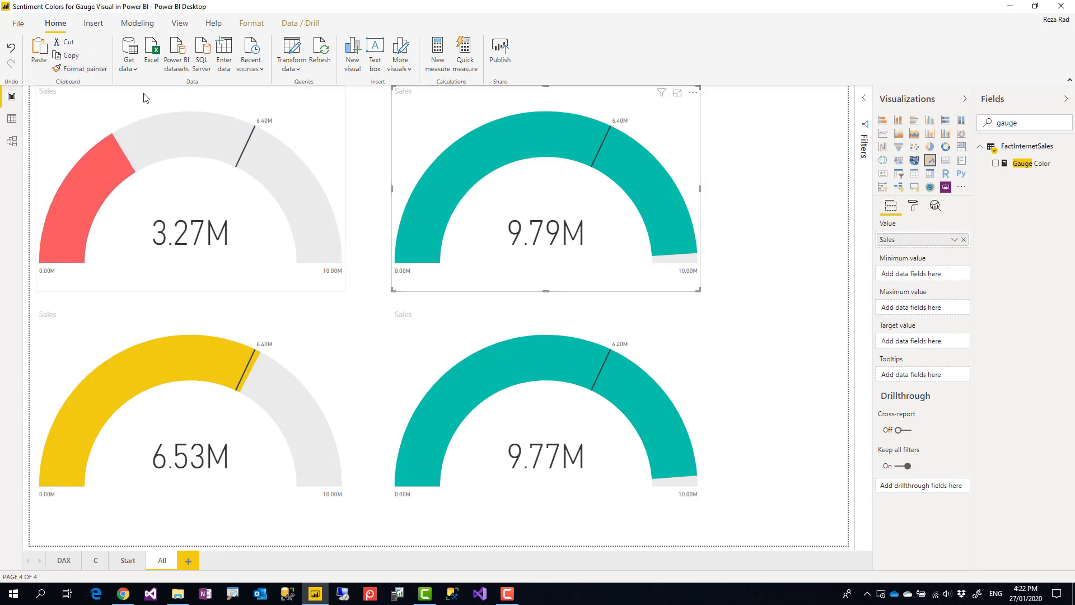
click(85, 69)
click(569, 457)
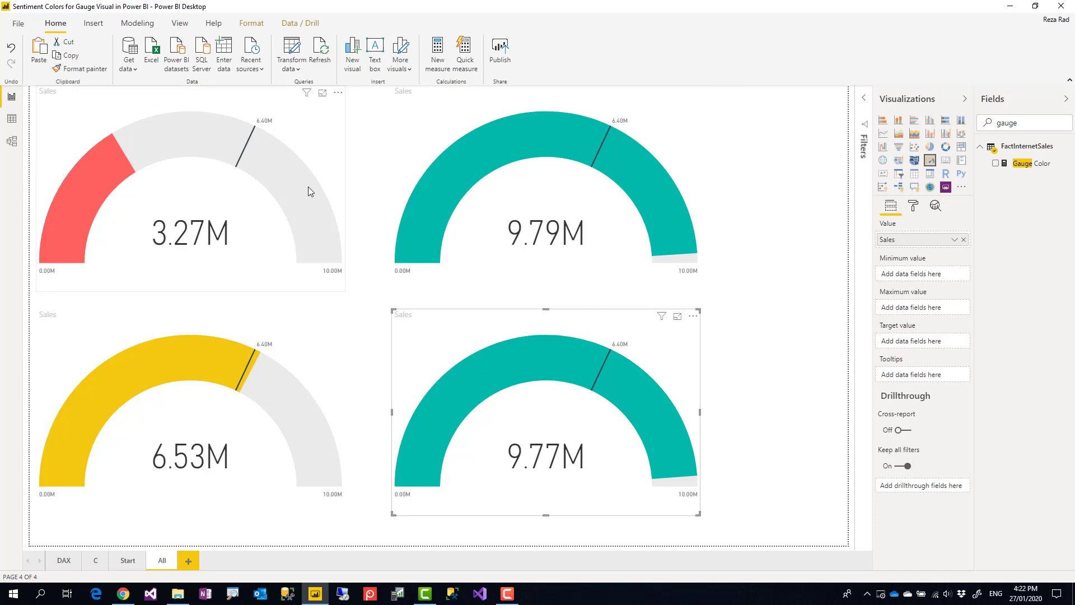
click(264, 217)
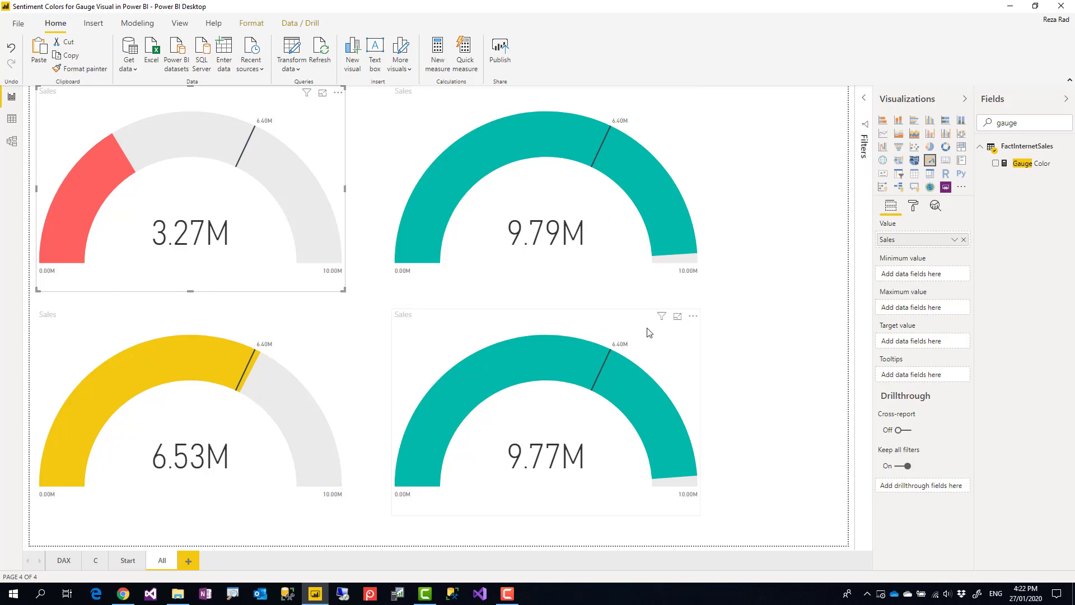
click(913, 208)
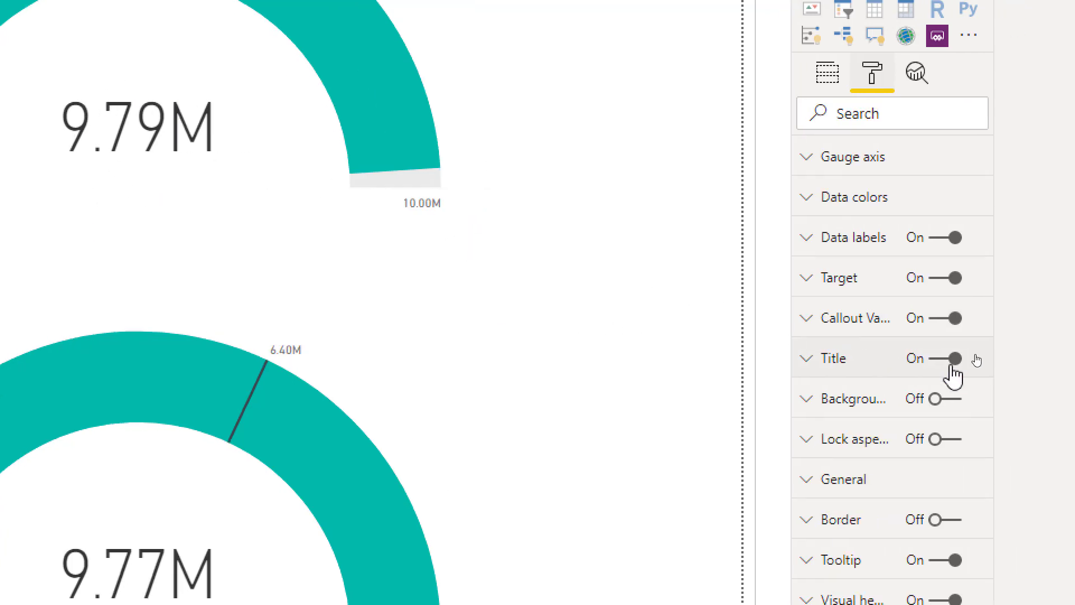
click(736, 323)
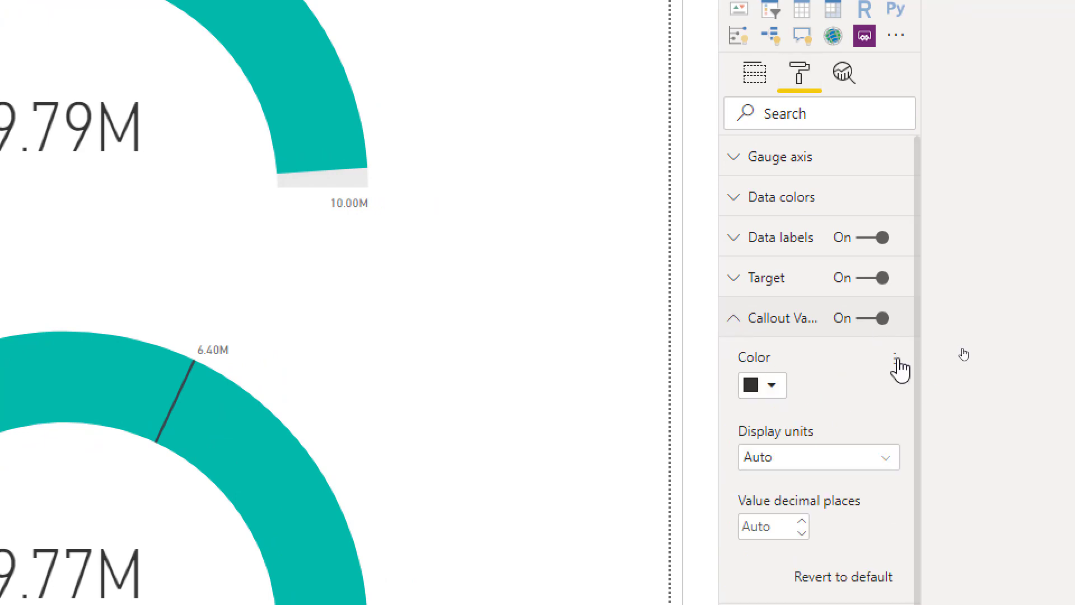
click(896, 360)
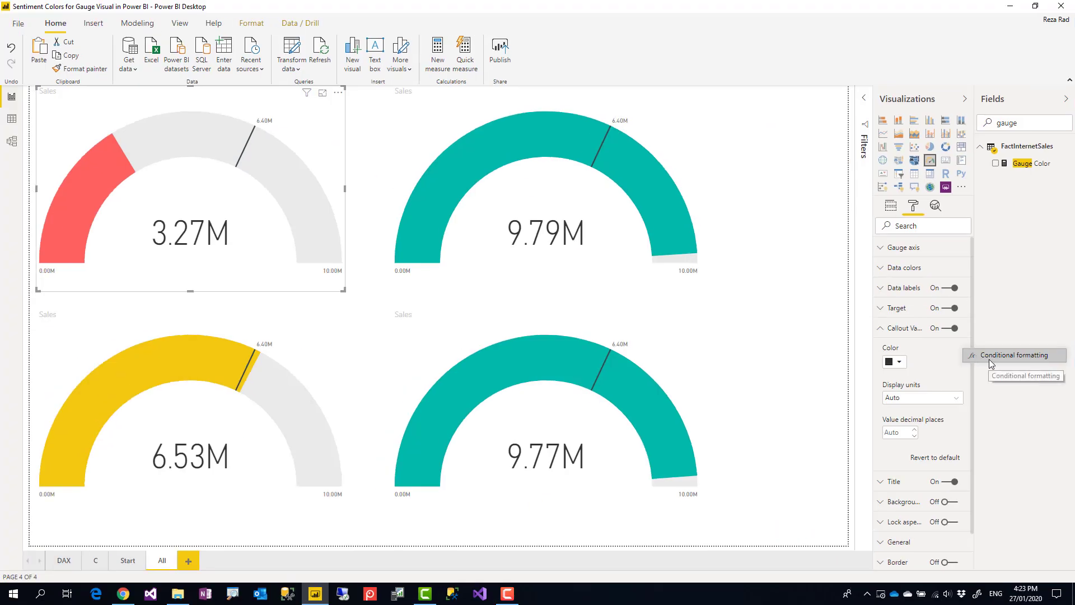
click(949, 374)
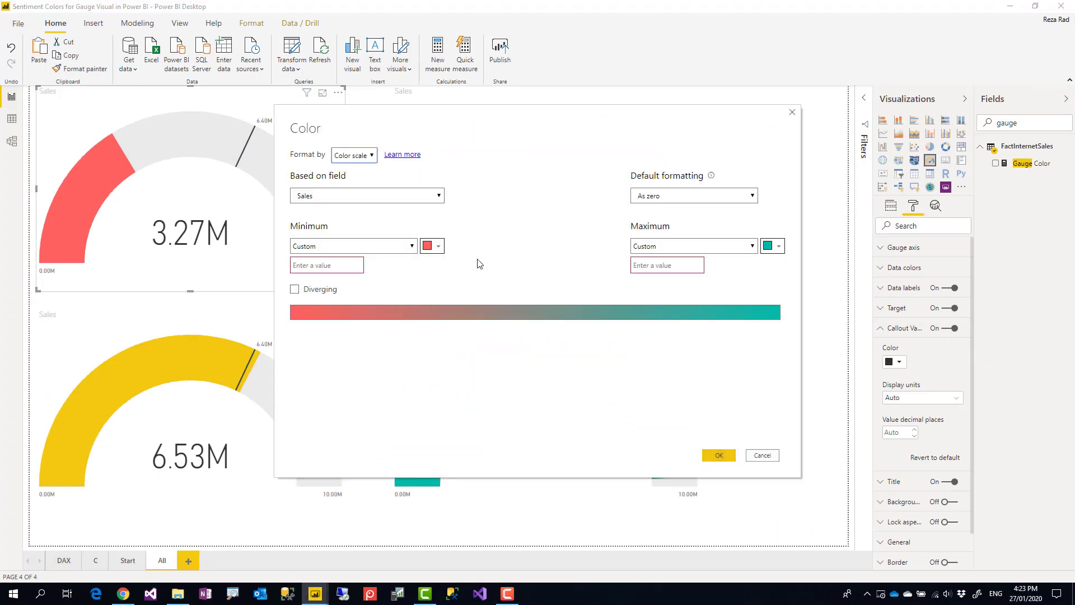
click(366, 156)
click(355, 192)
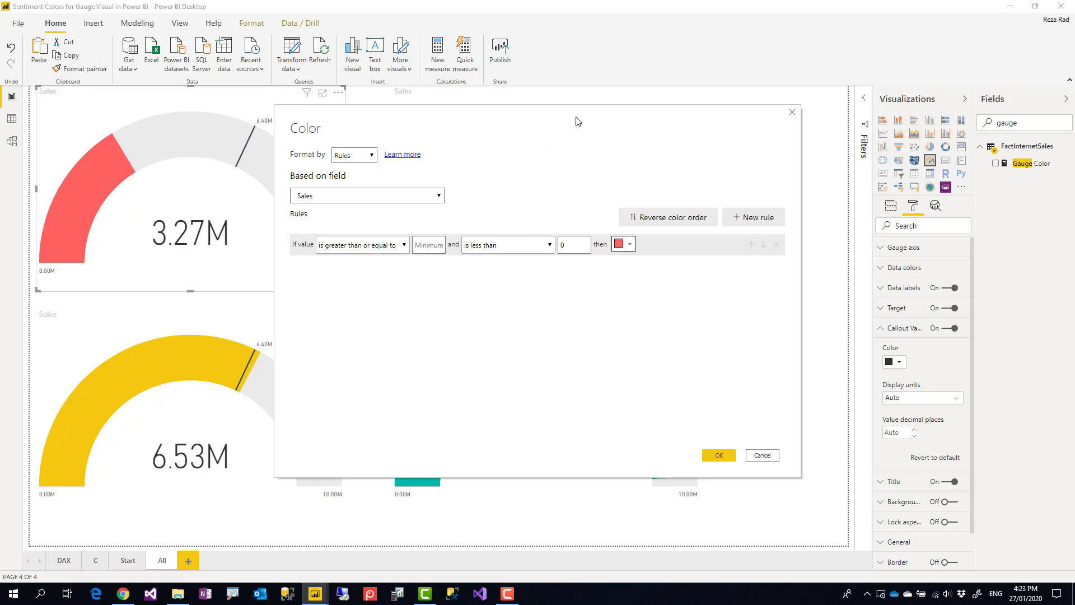
drag(576, 120, 717, 170)
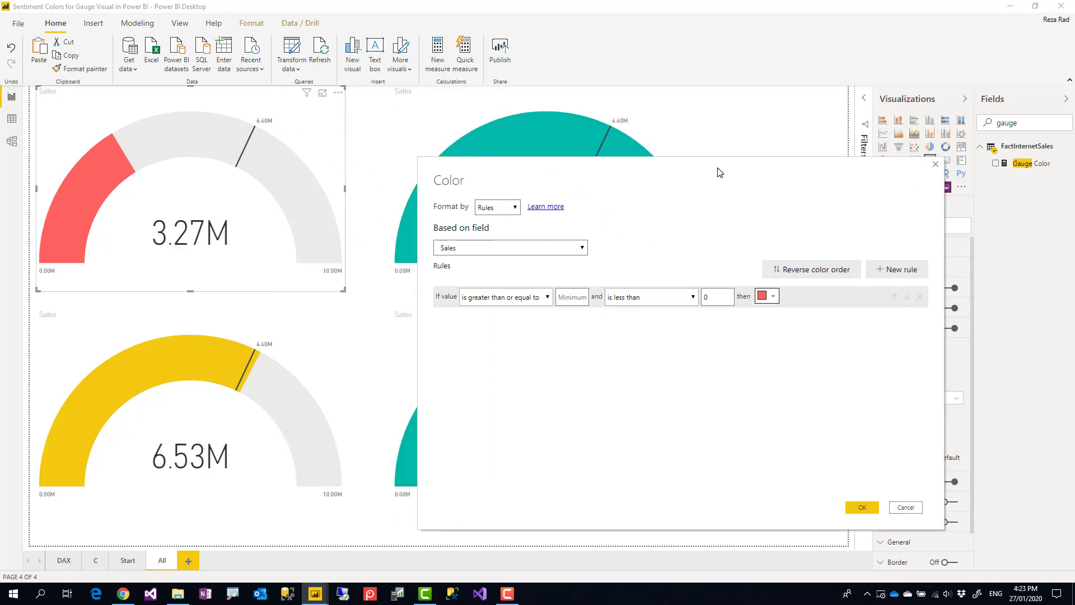
click(906, 507)
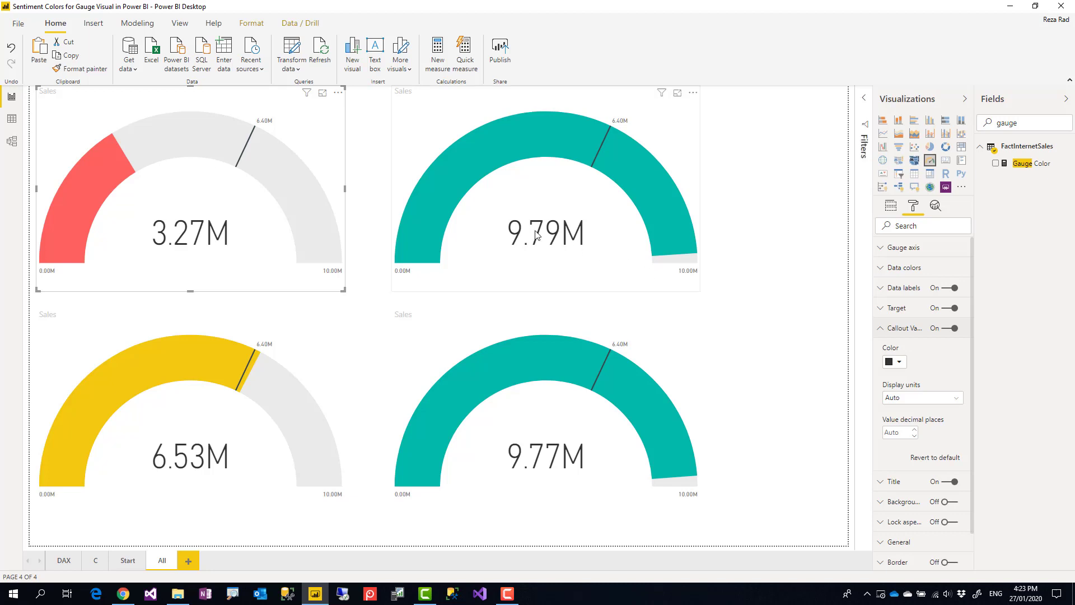
mouse_move(536, 235)
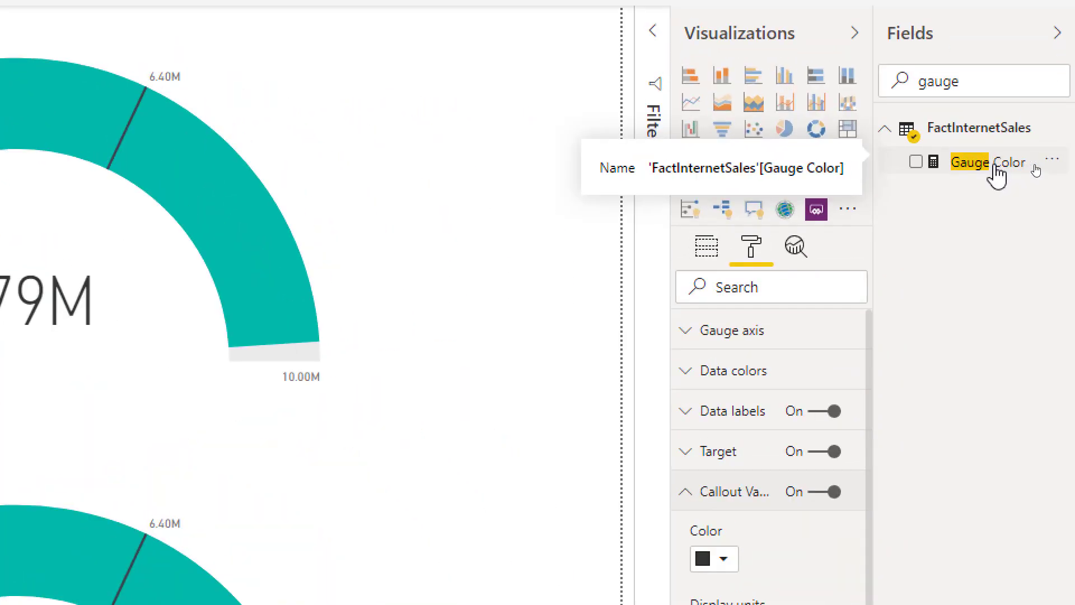
click(996, 169)
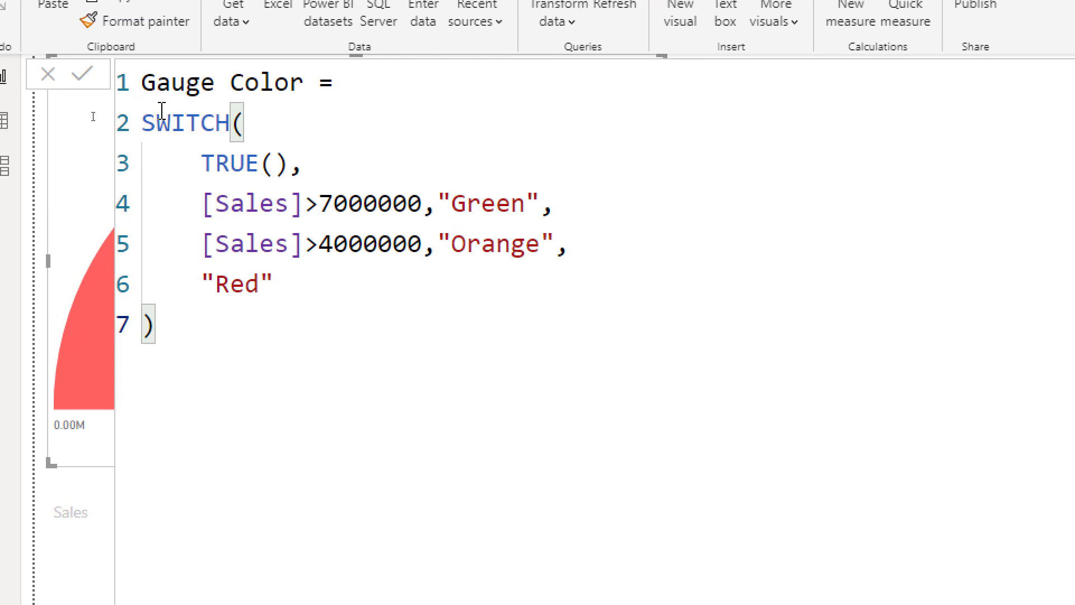
drag(141, 123, 234, 127)
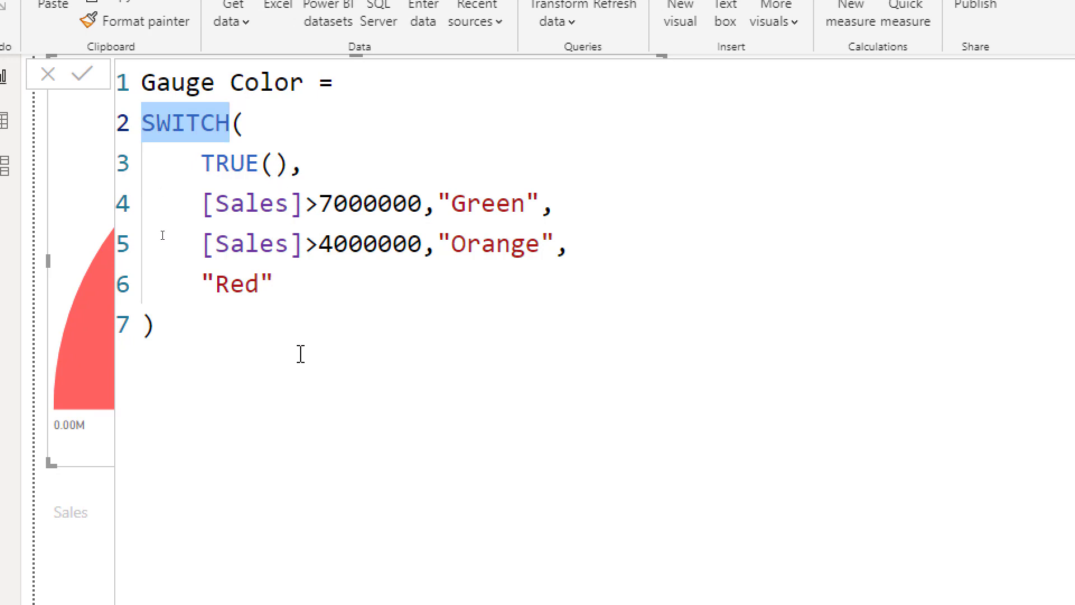
drag(292, 283, 296, 153)
click(244, 207)
drag(201, 207, 430, 207)
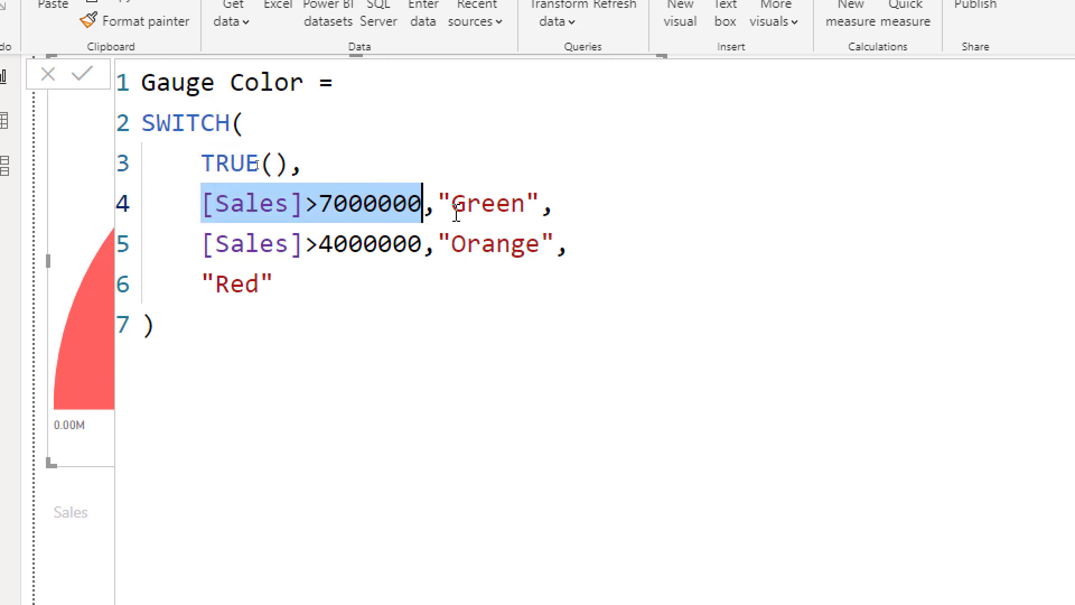
click(494, 208)
double_click(486, 203)
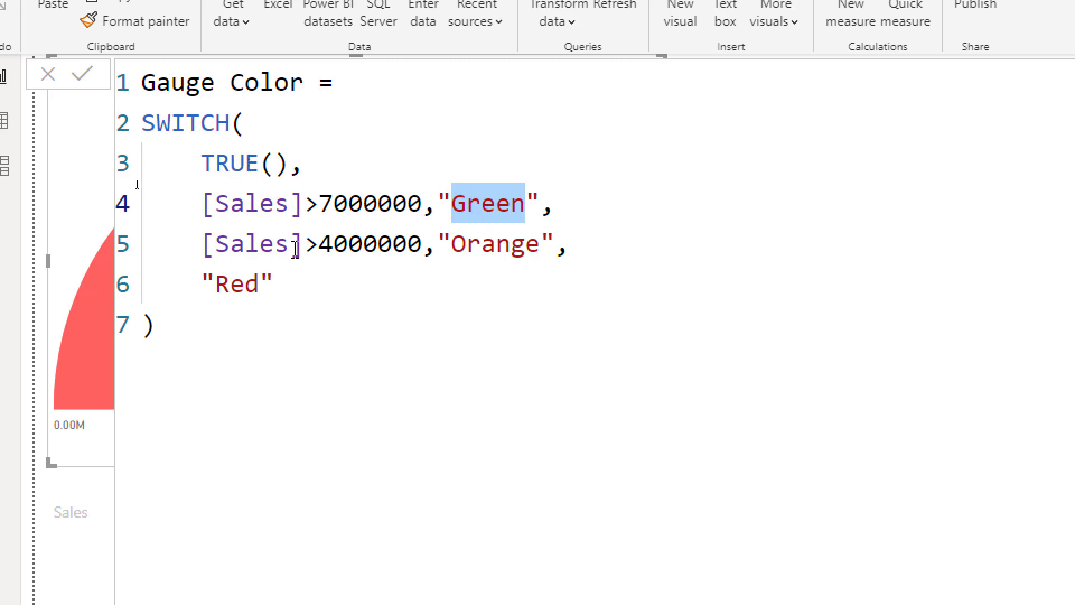
double_click(507, 241)
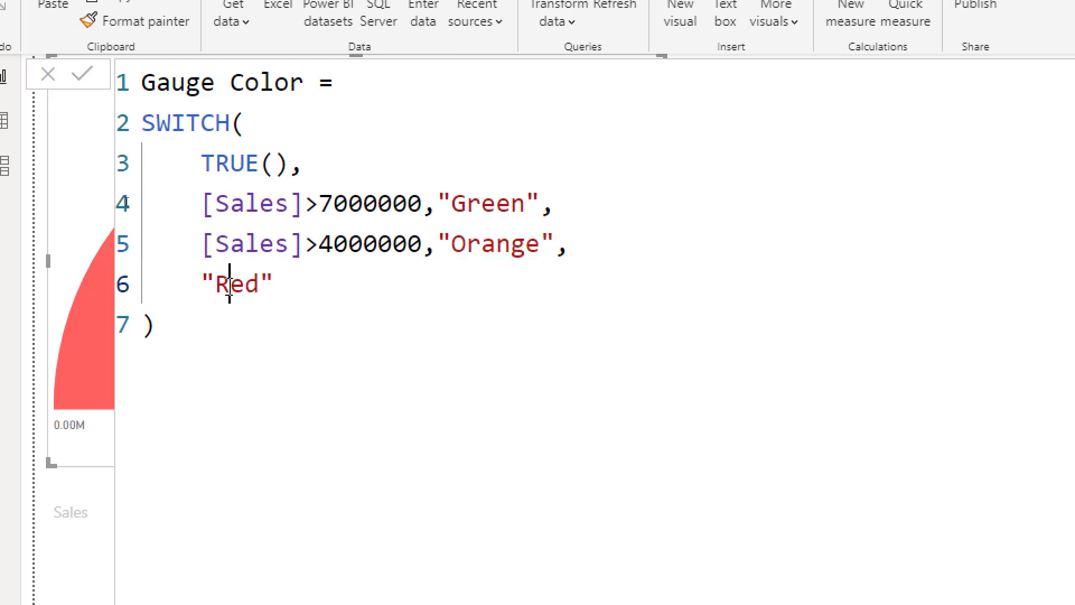
double_click(247, 285)
click(280, 340)
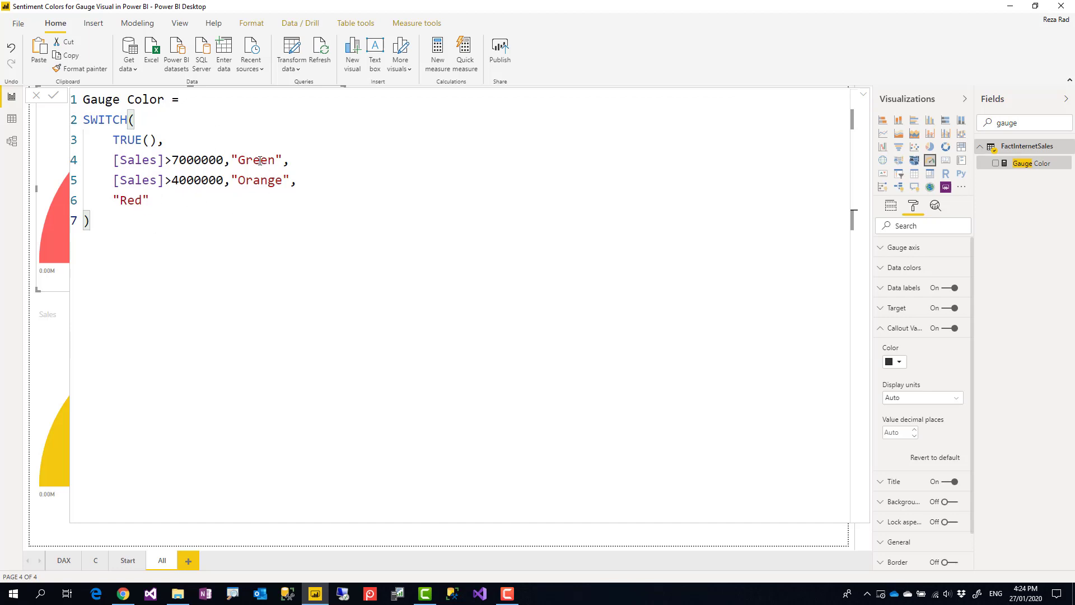
click(863, 95)
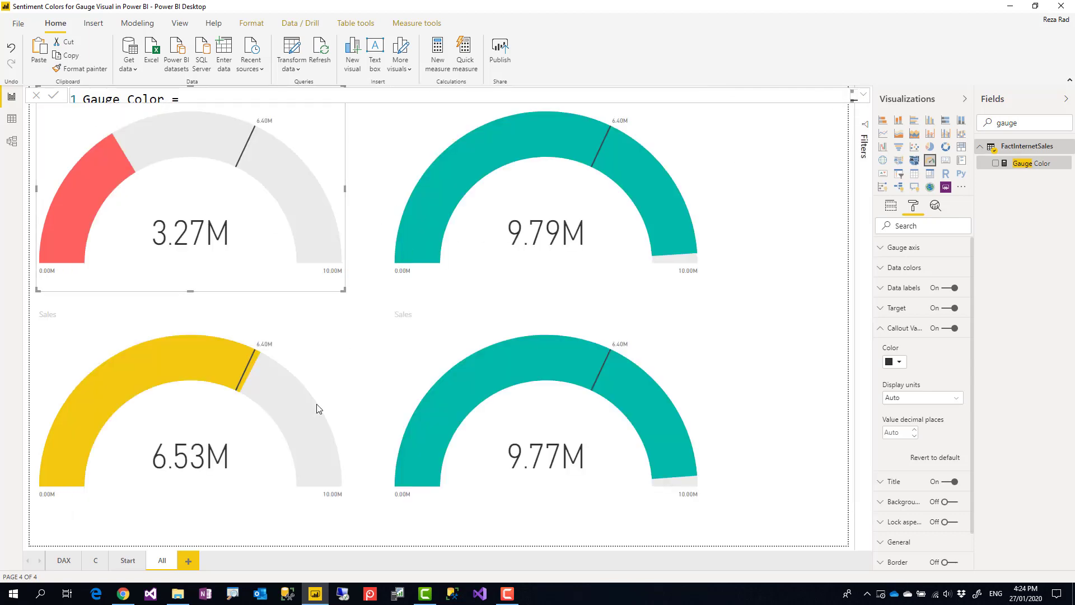
Step: Duplicate the All page and expand Data colors for its top-left 3.27M gauge
right_click(166, 562)
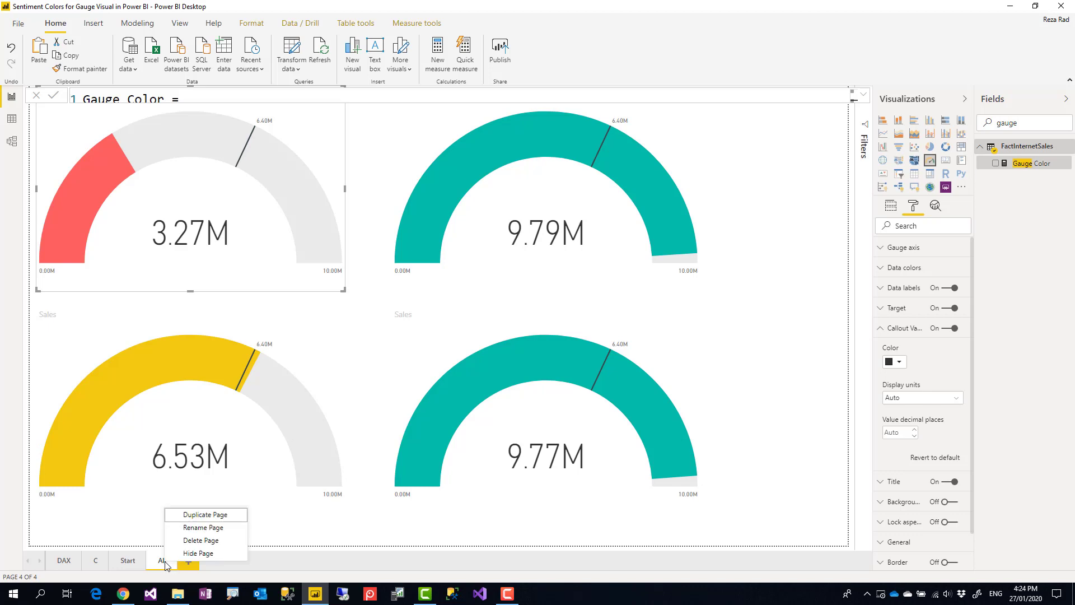
click(206, 516)
click(246, 252)
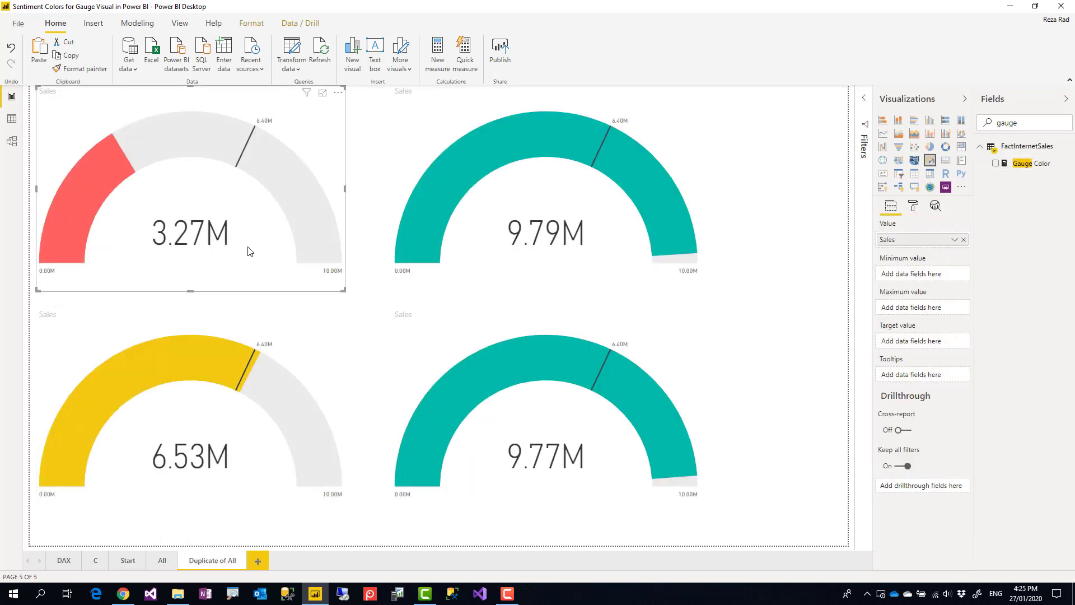
click(913, 206)
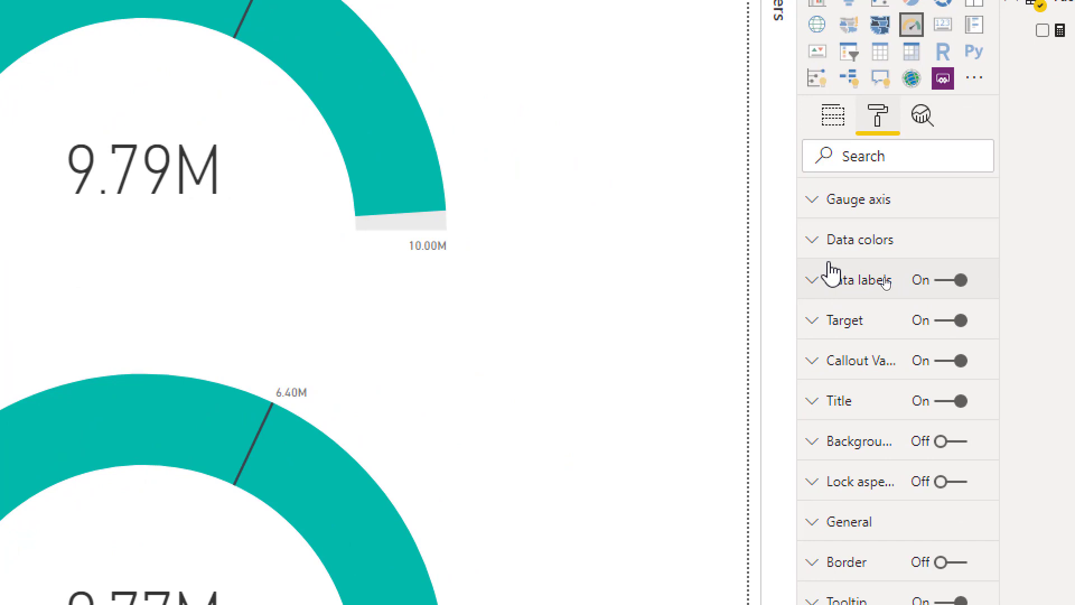
click(813, 247)
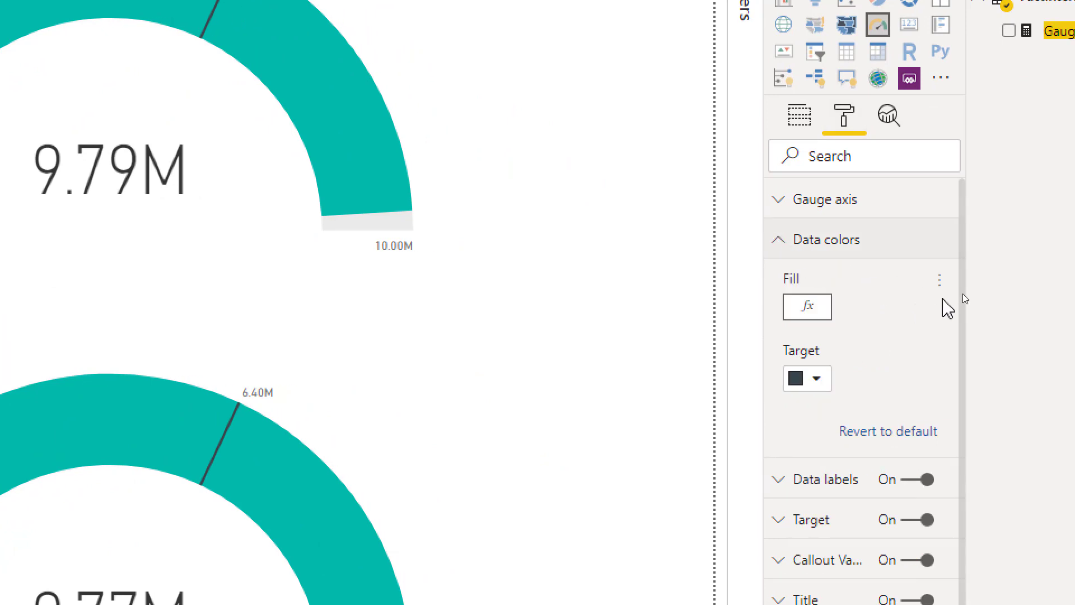
Step: Set the gauge Fill's conditional formatting to Field value based on the Gauge Color measure
click(938, 280)
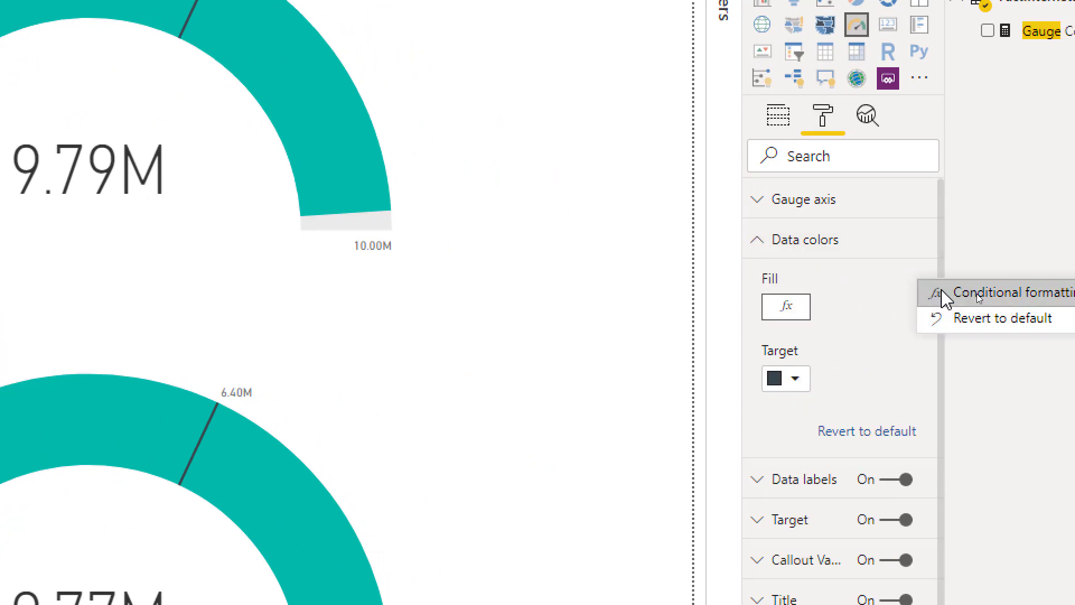
click(970, 291)
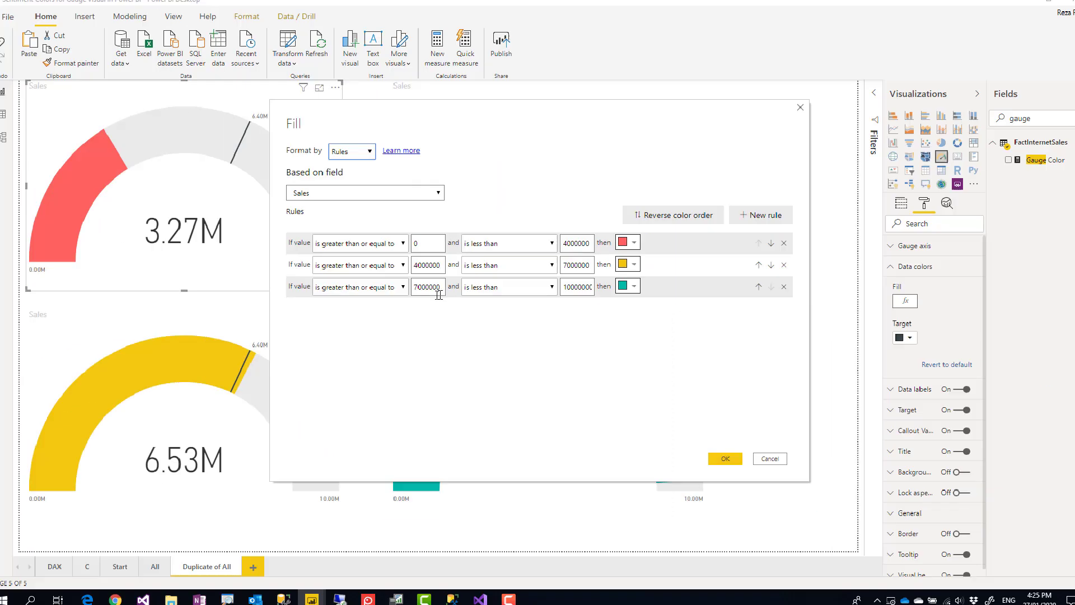
click(369, 161)
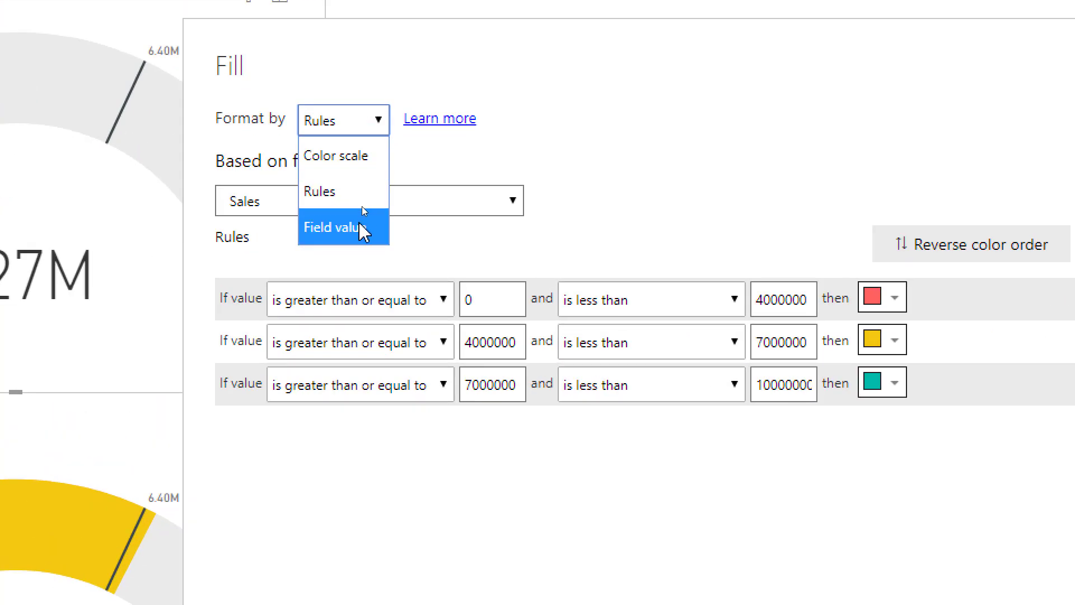
click(363, 210)
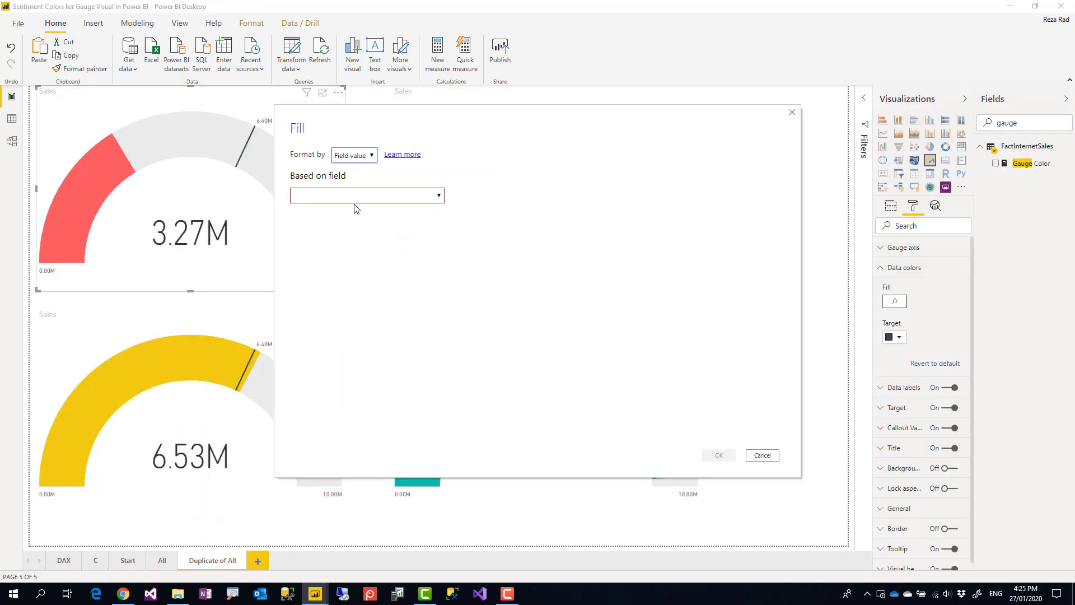
click(336, 204)
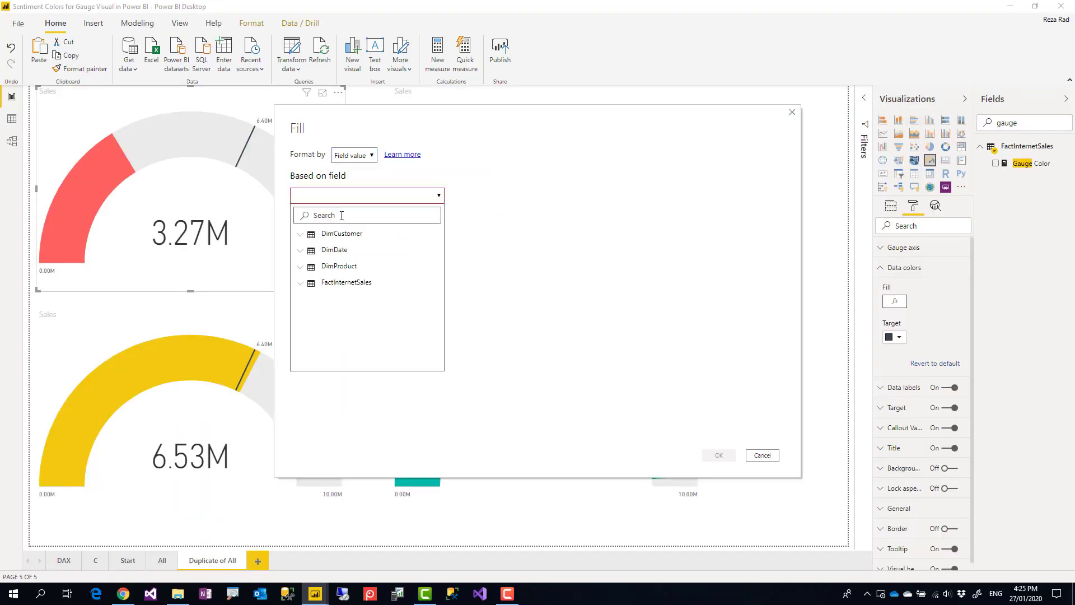
text(gau)
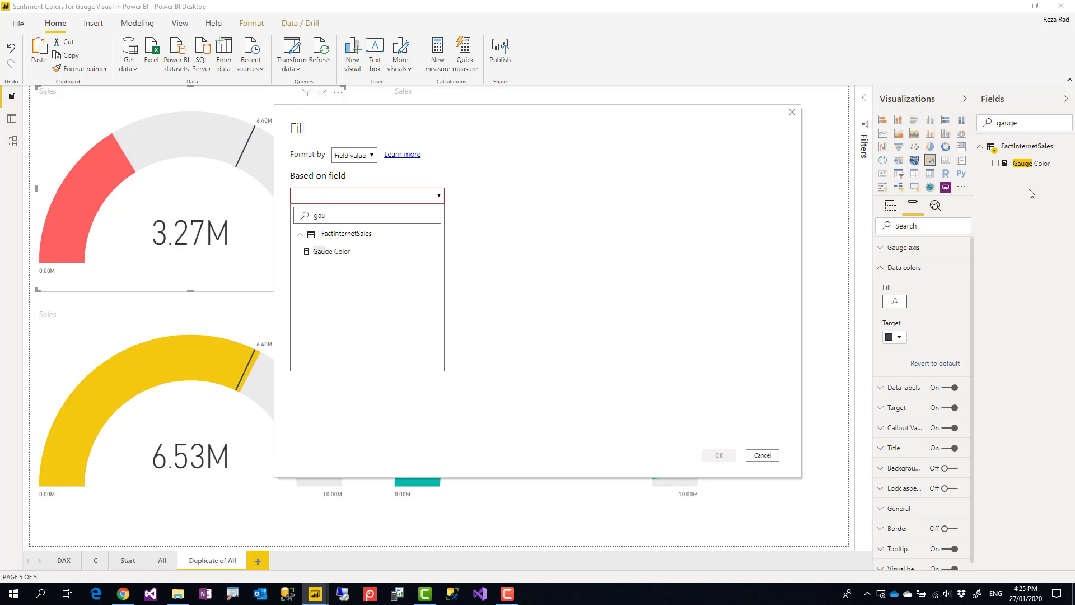
click(331, 252)
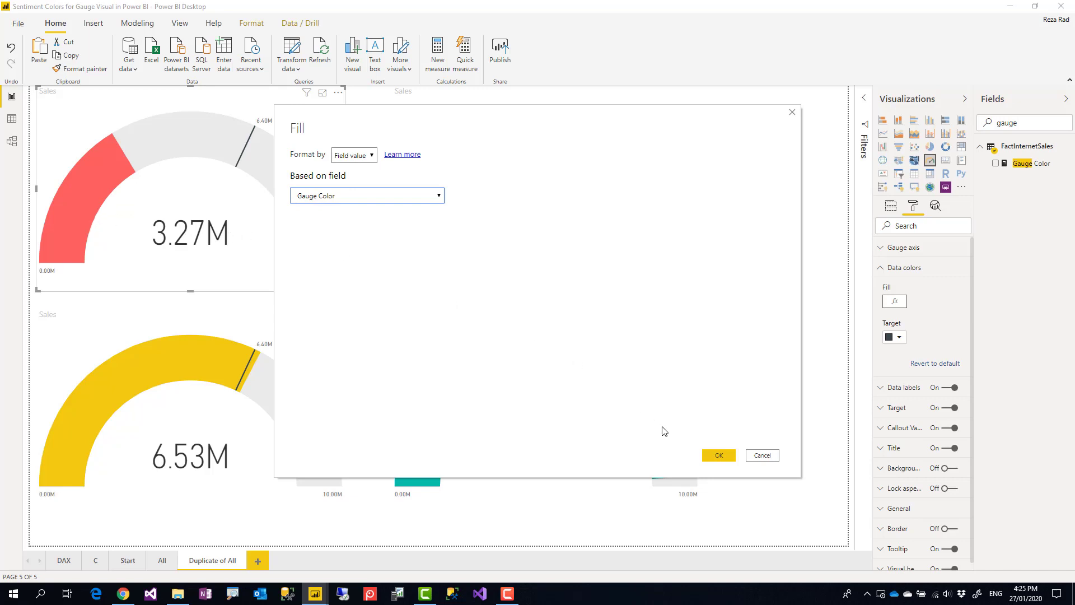
click(719, 454)
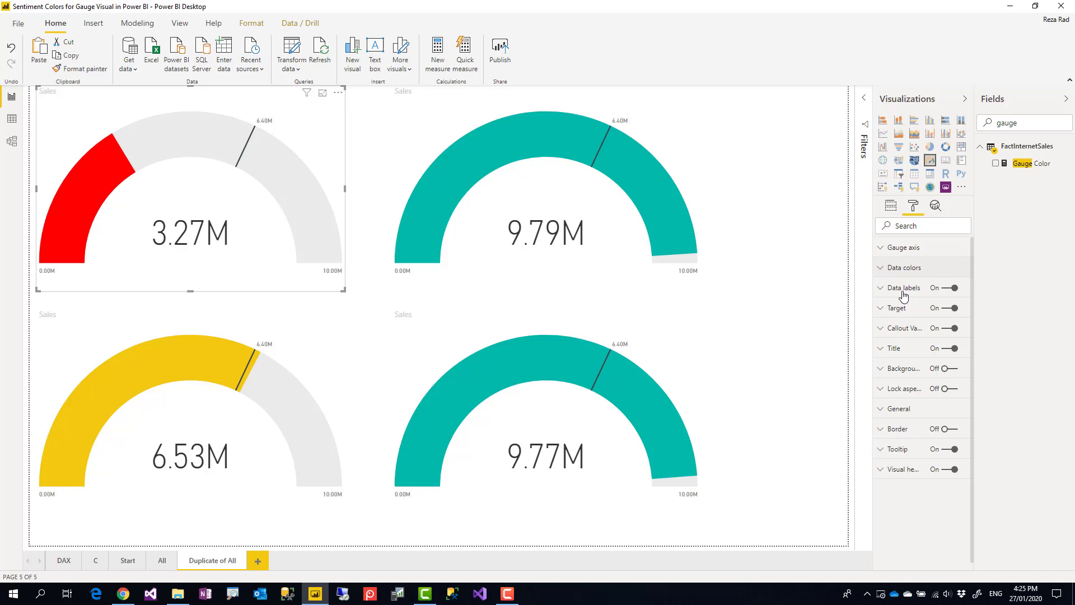
Step: Colour the callout value by Field value using the Gauge Color measure
click(883, 331)
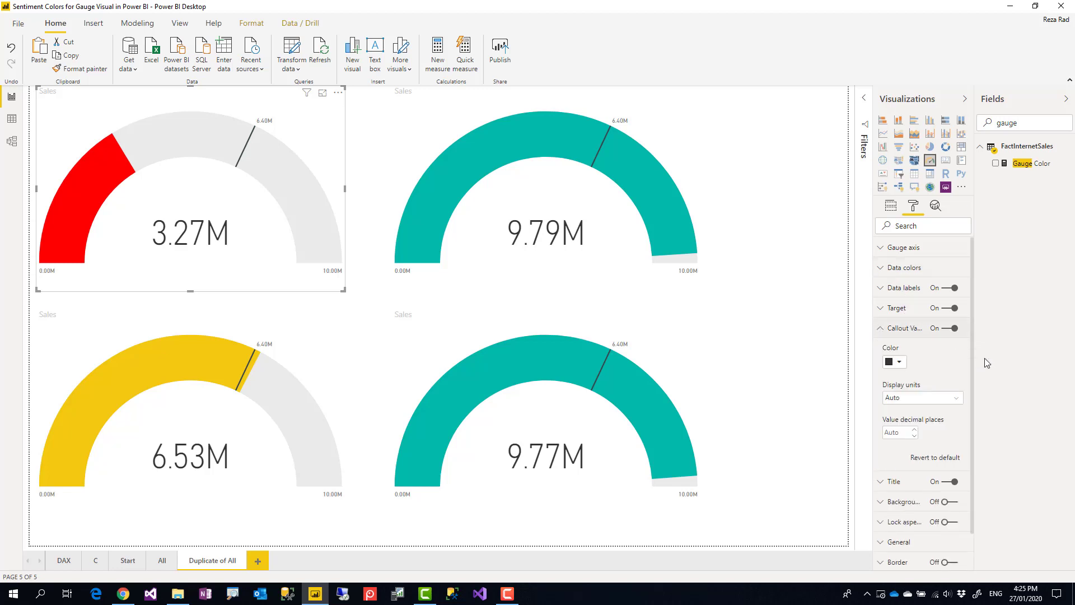
click(878, 350)
click(367, 161)
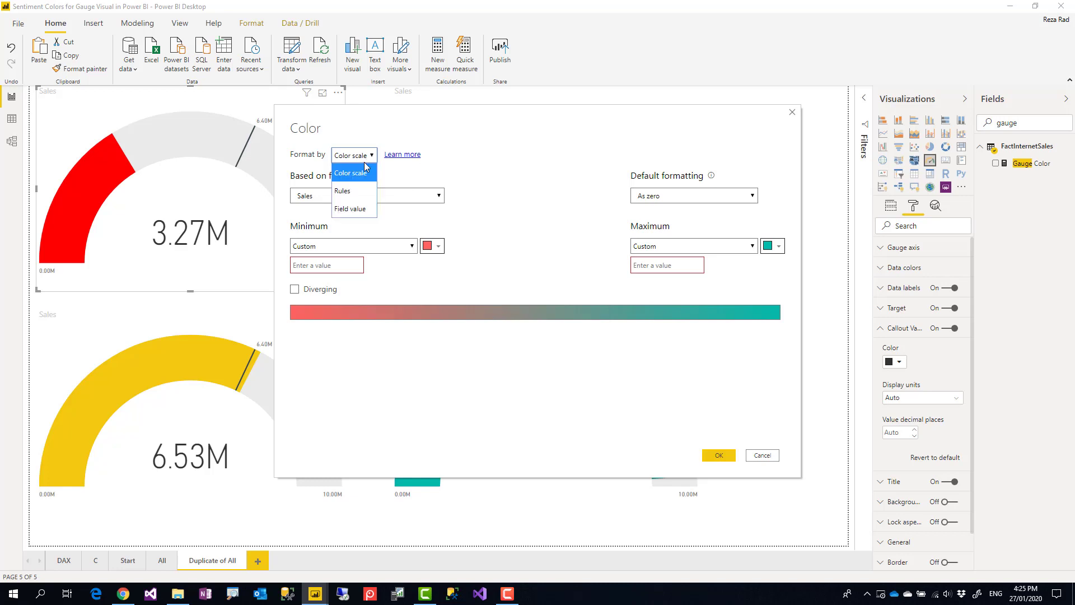
click(354, 209)
click(334, 200)
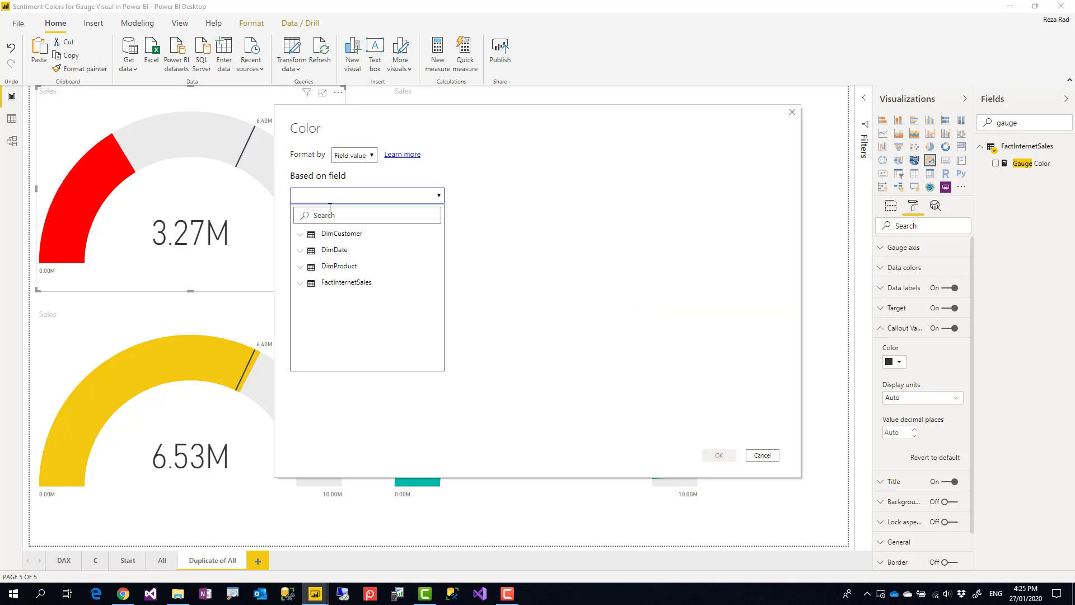
click(332, 212)
text(gauge)
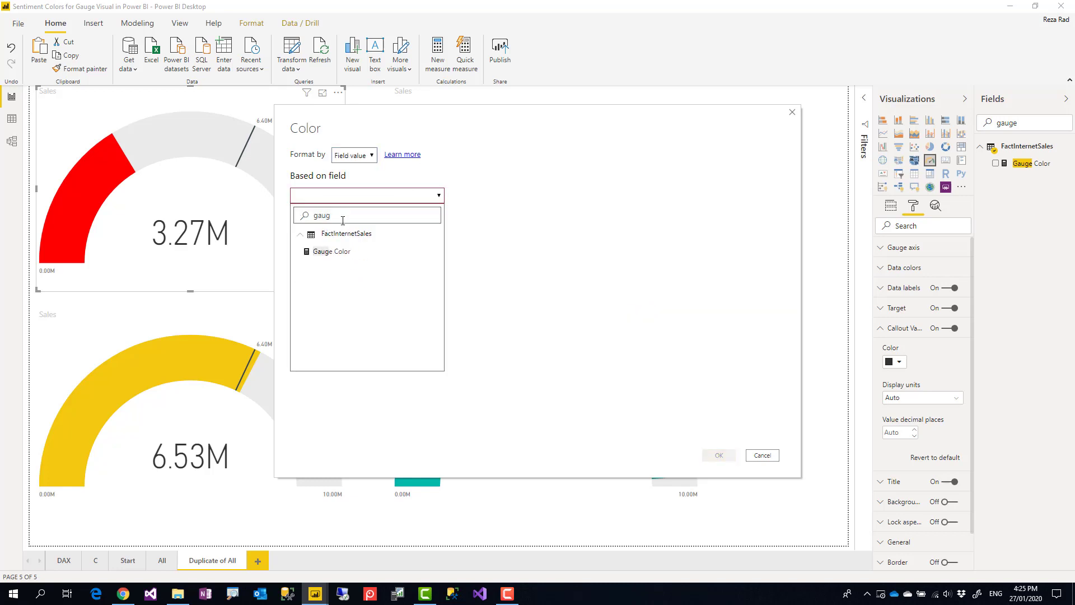
click(330, 251)
click(719, 455)
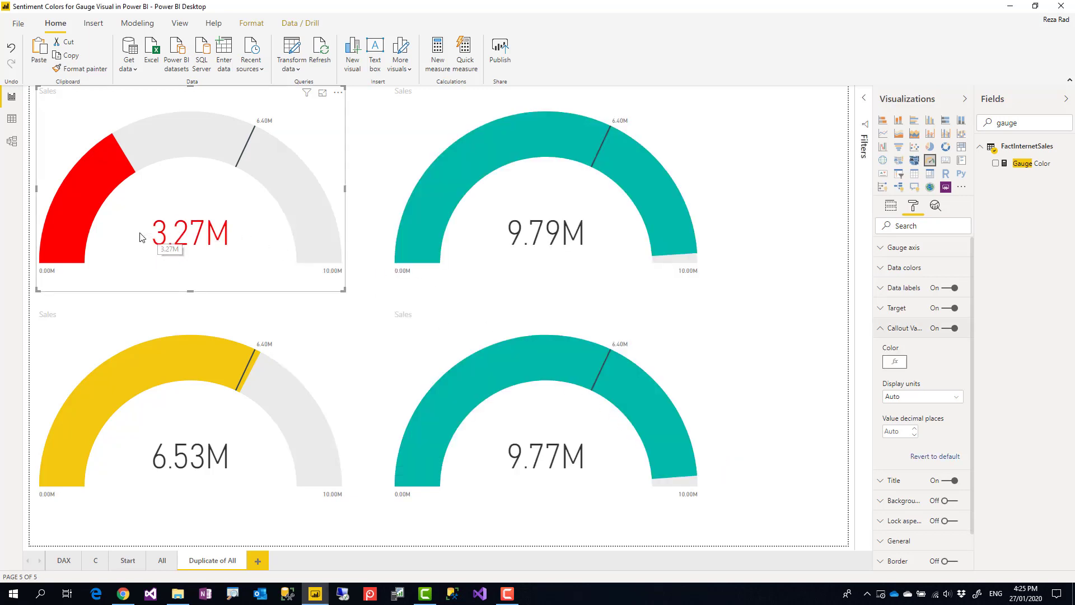
Step: Format-paint the top-left gauge onto the bottom-left, top-right and bottom-right gauges, then deselect
click(82, 69)
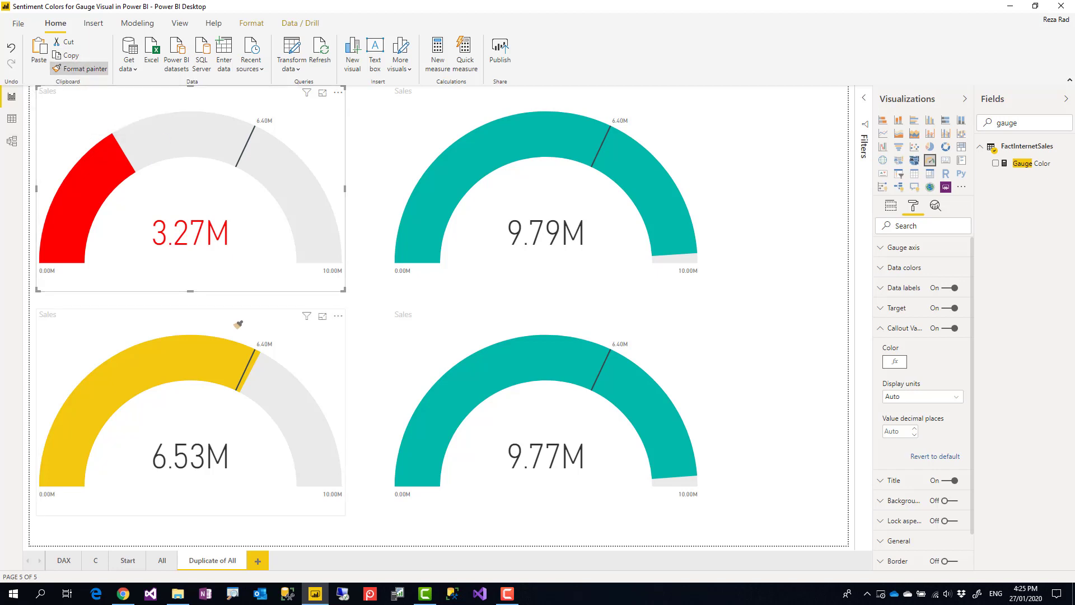
click(238, 324)
click(82, 70)
click(504, 175)
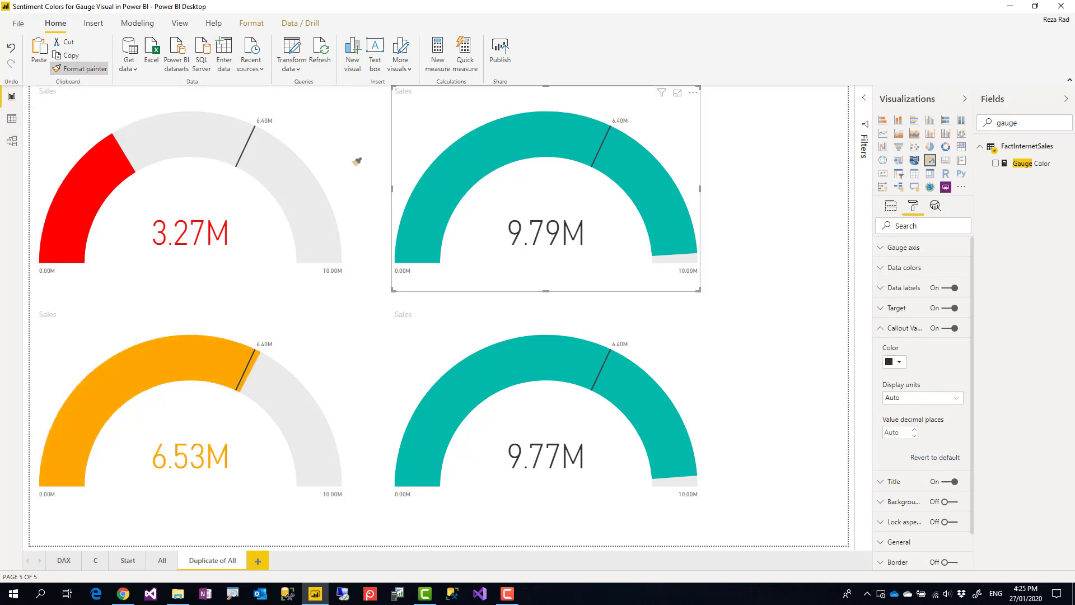
click(81, 70)
click(594, 438)
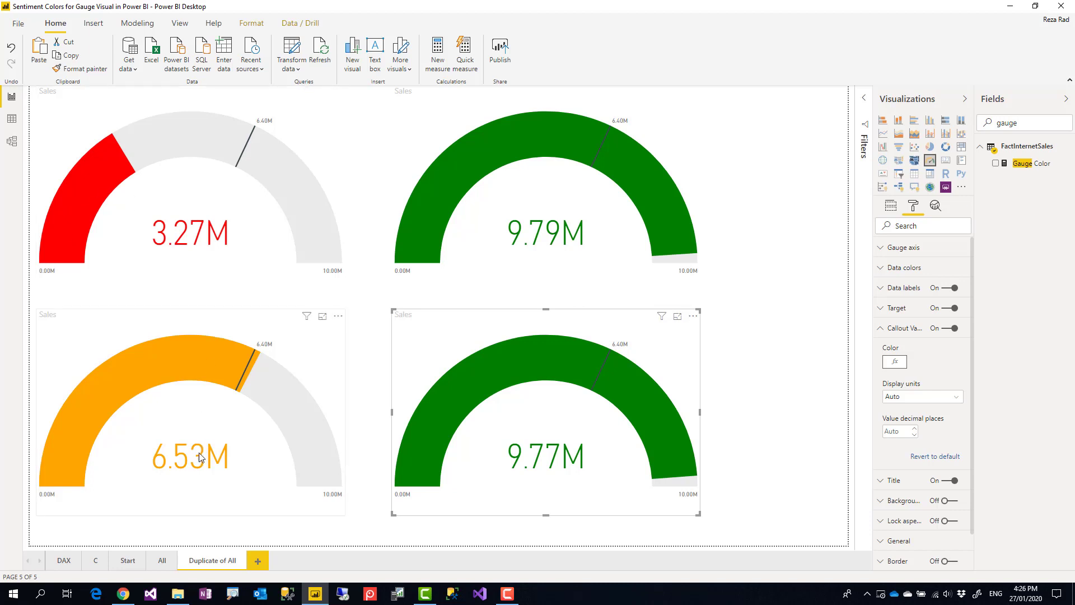
click(766, 472)
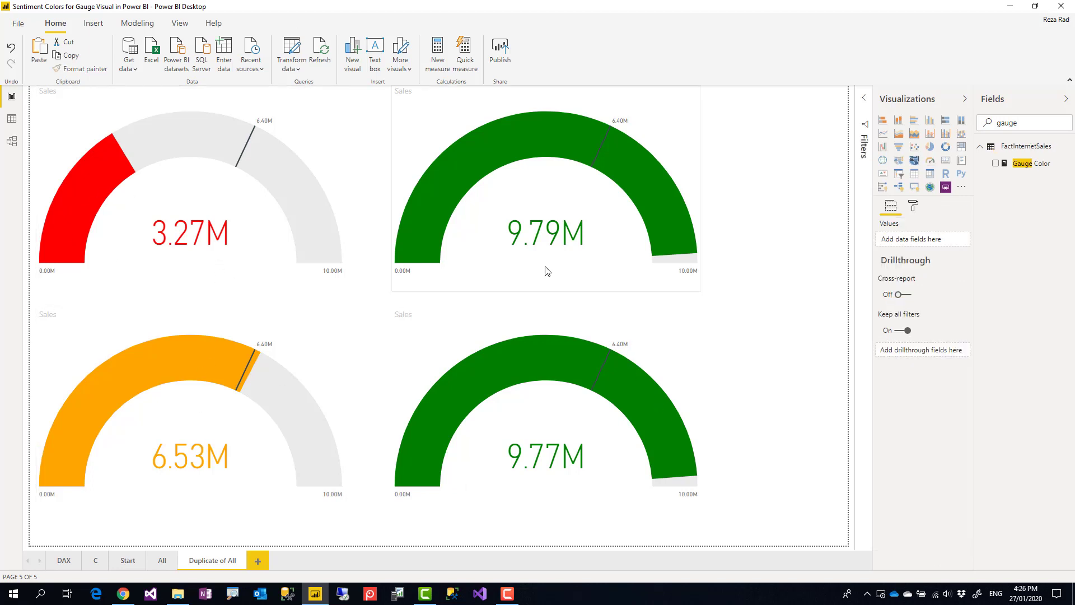
Step: In the Gauge Color measure formula, change the middle colour from Orange to Khaki
click(1032, 164)
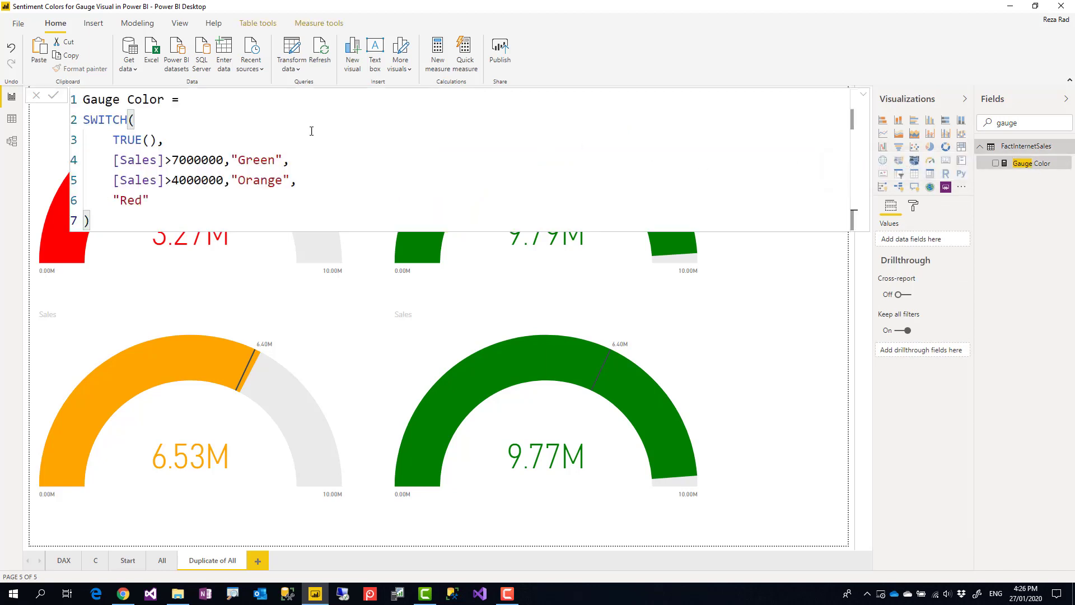
double_click(248, 181)
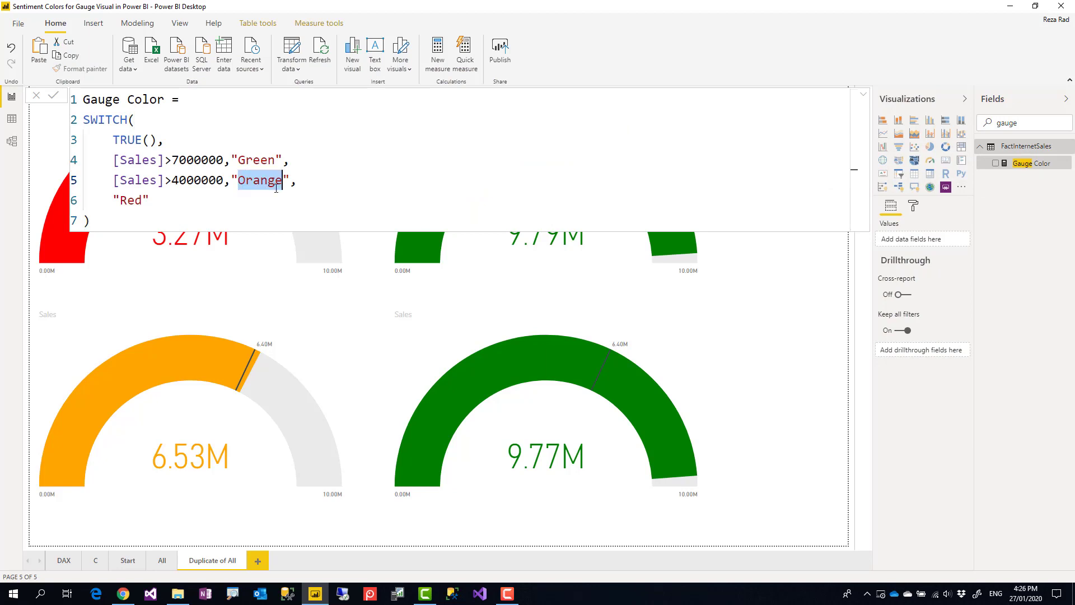
text(Khe)
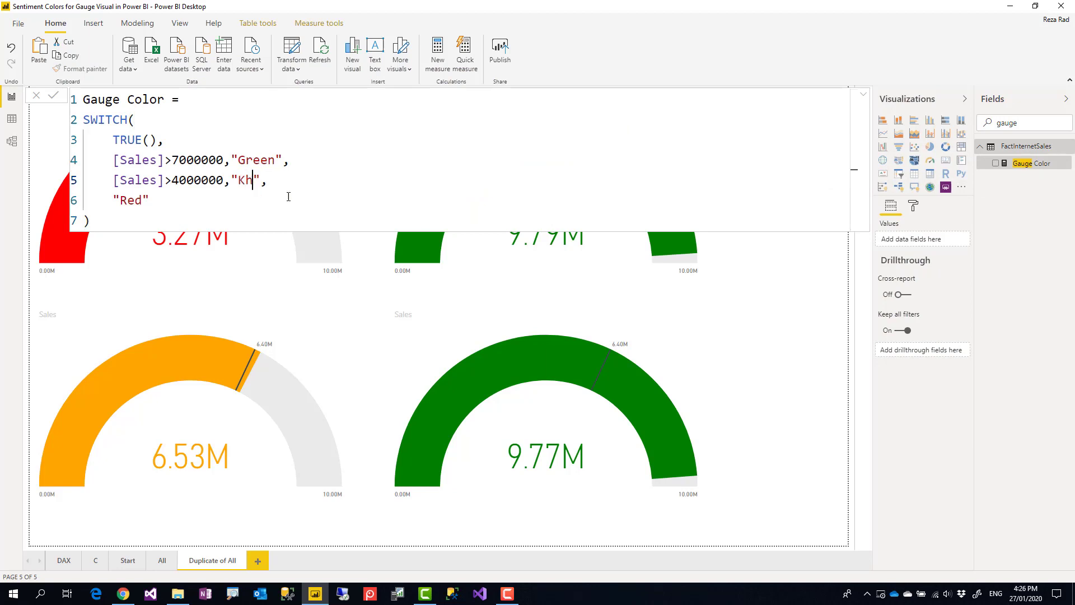
text(aki)
key(Return)
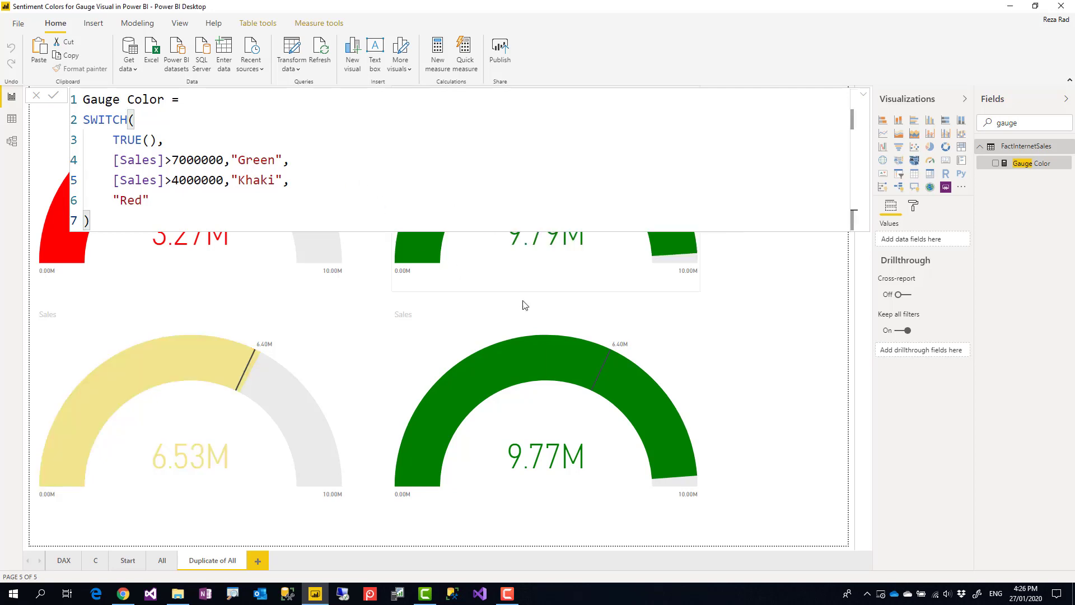
Step: Change the middle colour back to Orange and enlarge the formula editing area
double_click(256, 181)
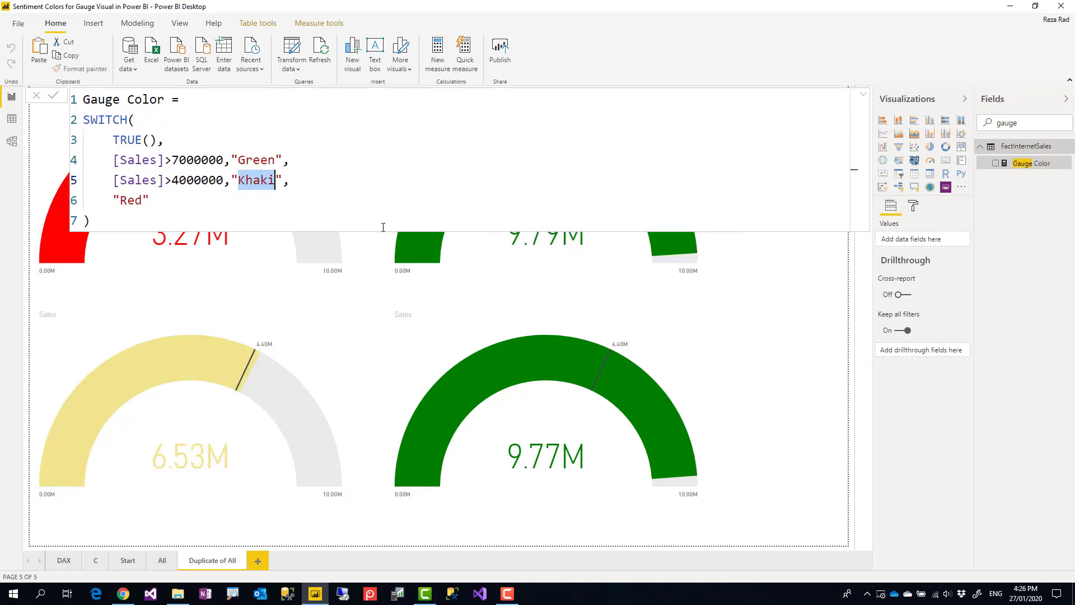
text(Orange)
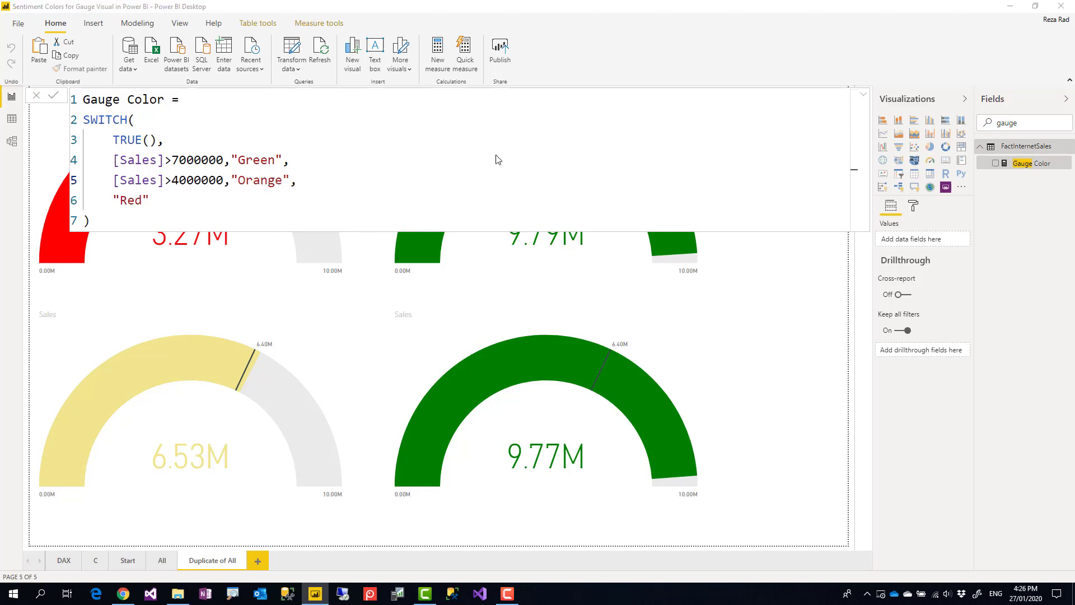
key(Return)
click(864, 95)
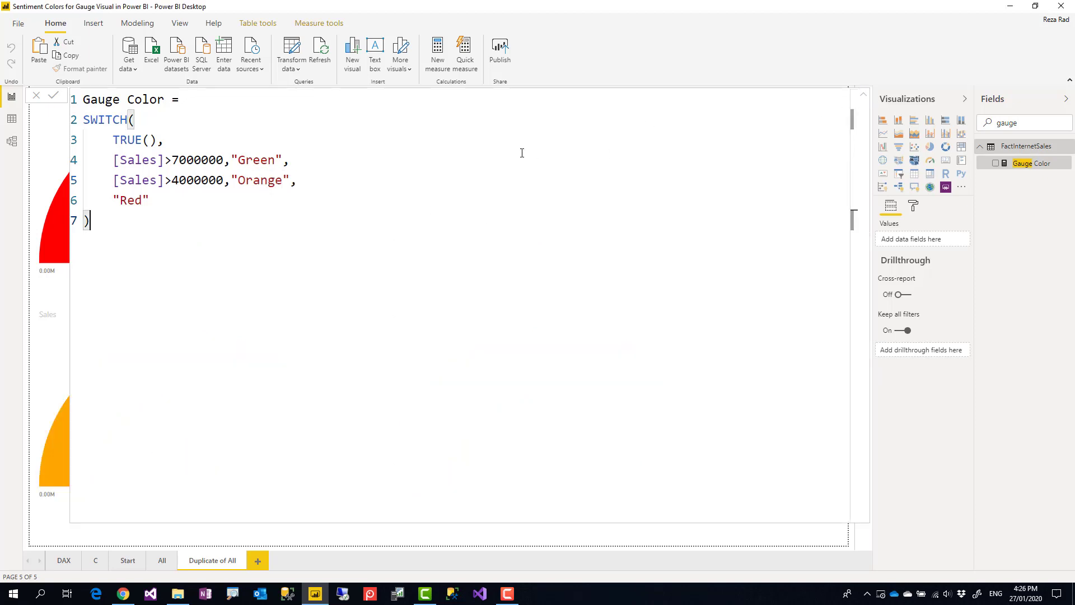
click(863, 97)
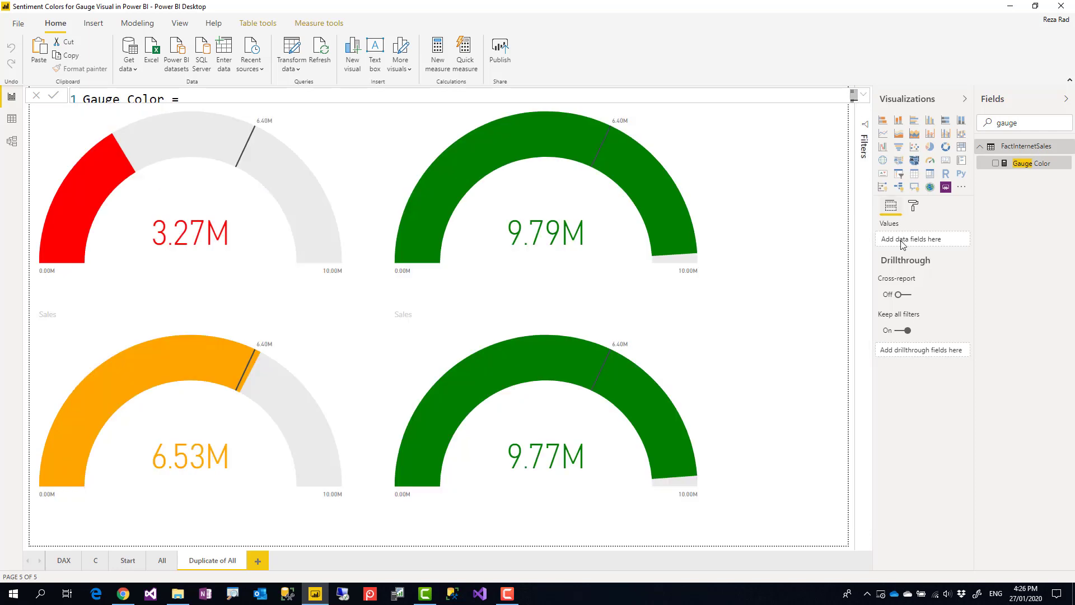